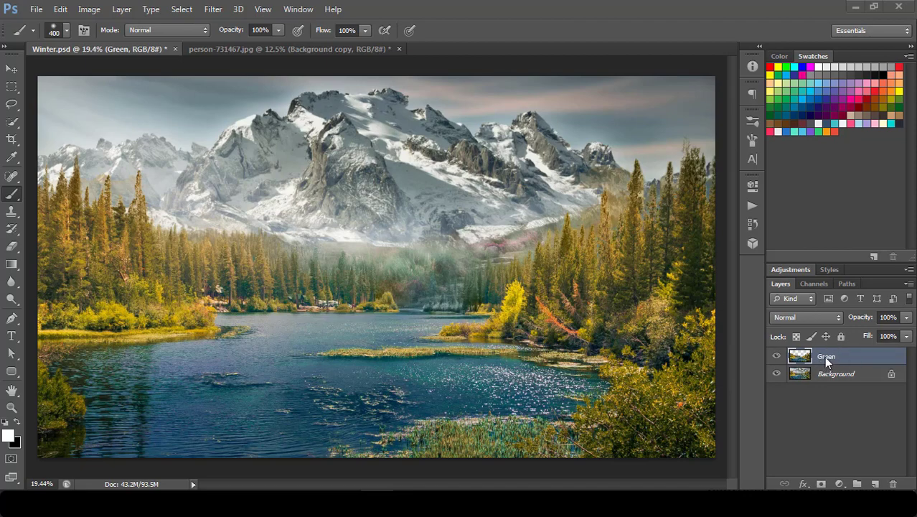
Add a new layer named 'snow right' and set the foreground colour to white
left_click(875, 485)
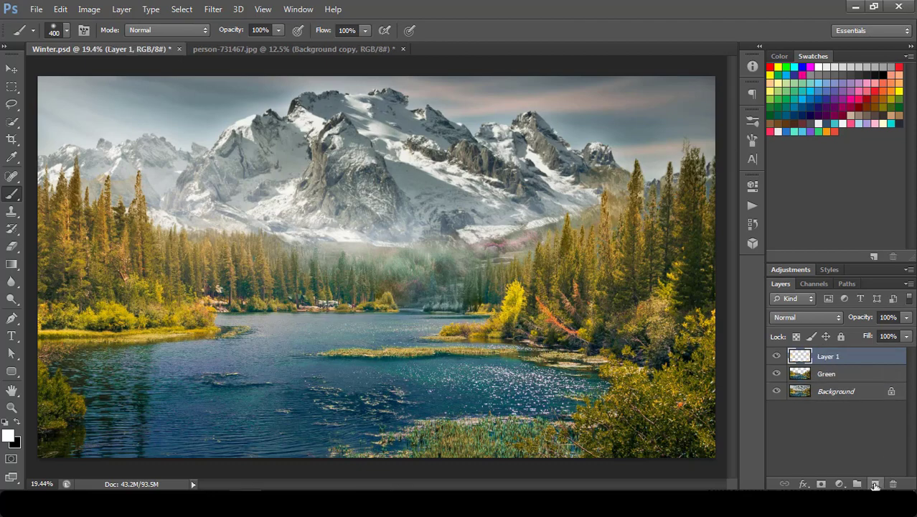
double_click(832, 356)
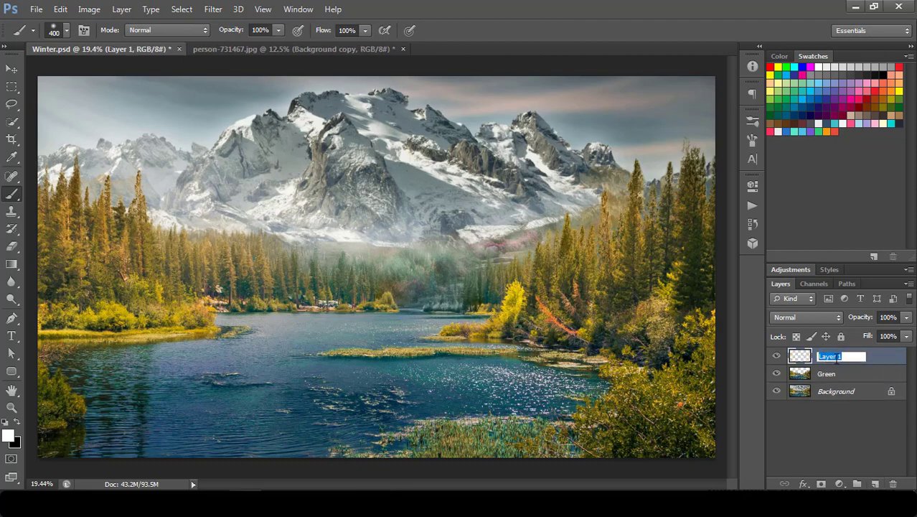
type("snow right")
key("Return")
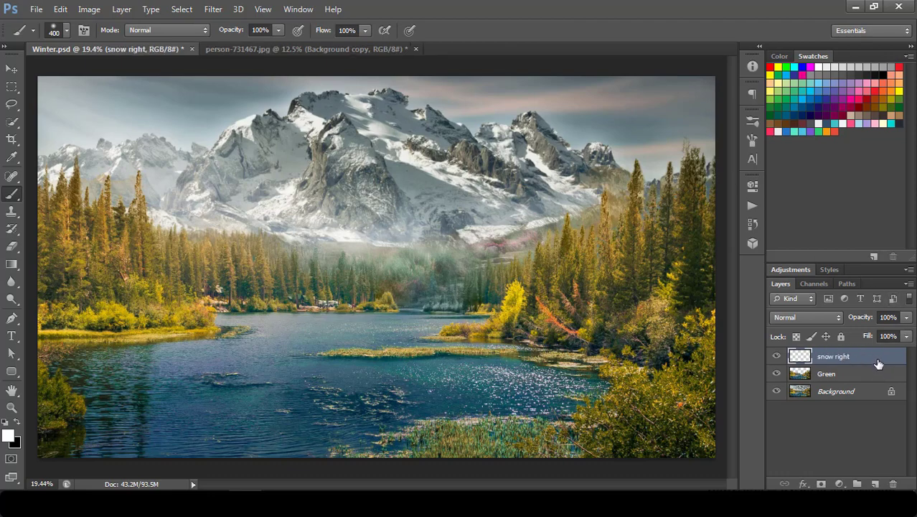
left_click(8, 435)
left_click(777, 191)
Paint soft white snow over the right-hand trees and clip the layer to Green
mouse_move(683, 147)
left_mouse_down()
mouse_move(678, 237)
mouse_move(707, 193)
mouse_move(669, 180)
mouse_move(631, 280)
mouse_move(642, 171)
mouse_move(610, 287)
mouse_move(578, 221)
mouse_move(570, 245)
mouse_move(532, 262)
mouse_move(503, 294)
mouse_move(479, 269)
mouse_move(526, 304)
mouse_move(504, 307)
mouse_move(567, 302)
mouse_move(683, 250)
mouse_move(618, 295)
mouse_move(651, 271)
mouse_move(690, 286)
mouse_move(610, 178)
left_mouse_up()
mouse_move(652, 158)
left_mouse_down()
mouse_move(697, 148)
mouse_move(678, 165)
left_mouse_up()
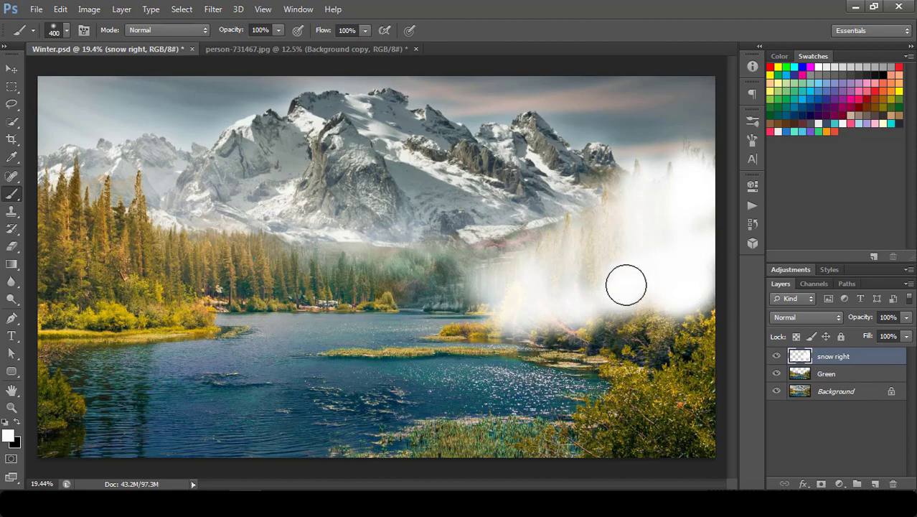
mouse_move(617, 283)
left_mouse_down()
mouse_move(579, 310)
mouse_move(617, 322)
mouse_move(693, 308)
mouse_move(697, 330)
mouse_move(631, 414)
mouse_move(638, 390)
mouse_move(629, 431)
mouse_move(694, 385)
mouse_move(681, 434)
mouse_move(689, 431)
mouse_move(625, 450)
mouse_move(697, 443)
mouse_move(607, 452)
mouse_move(672, 451)
left_mouse_up()
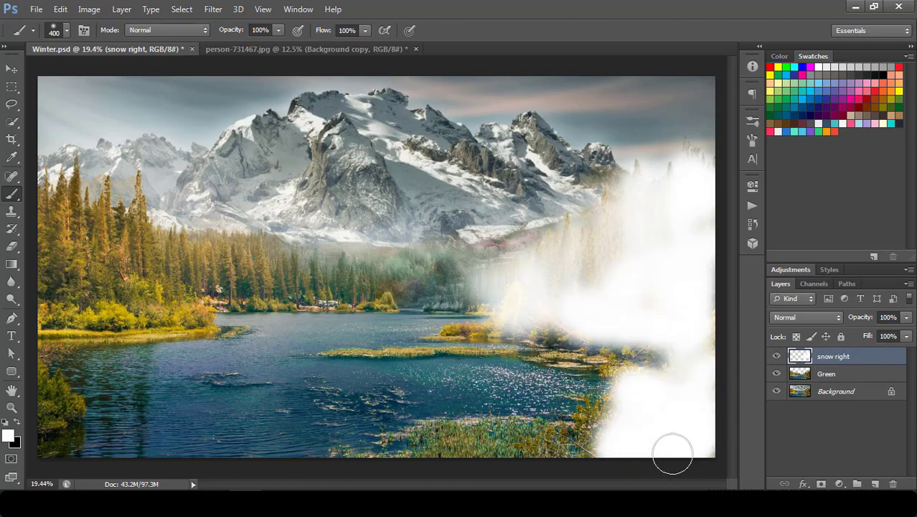
left_click(848, 364, "alt")
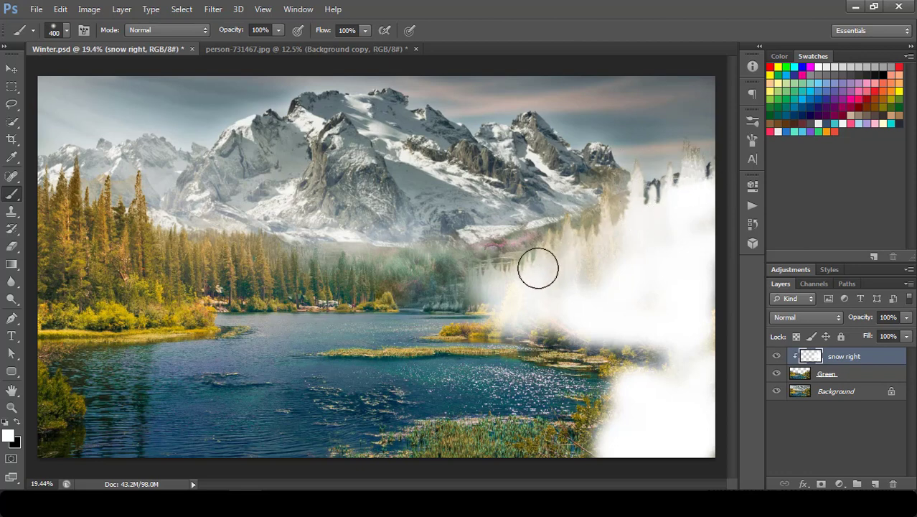
Paint more snow over the right treetops, around the small island and along the bottom shore
mouse_move(538, 266)
left_mouse_down()
mouse_move(569, 239)
mouse_move(581, 253)
mouse_move(636, 174)
mouse_move(695, 180)
left_mouse_up()
mouse_move(667, 321)
left_mouse_down()
mouse_move(577, 340)
mouse_move(577, 354)
mouse_move(682, 358)
mouse_move(627, 420)
mouse_move(598, 414)
mouse_move(549, 435)
mouse_move(462, 449)
mouse_move(641, 441)
mouse_move(555, 443)
mouse_move(584, 441)
left_mouse_up()
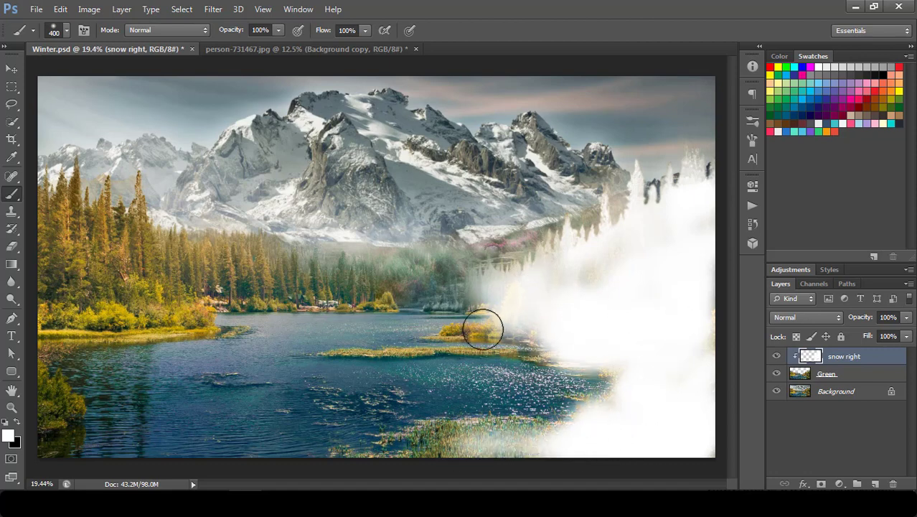
key("bracketleft")
key("bracketleft")
key("bracketleft")
key("bracketleft")
key("bracketleft")
key("bracketleft")
key("bracketleft")
mouse_move(500, 319)
left_mouse_down()
mouse_move(449, 329)
mouse_move(502, 327)
mouse_move(467, 335)
mouse_move(454, 327)
mouse_move(506, 324)
mouse_move(454, 331)
mouse_move(505, 325)
mouse_move(472, 333)
mouse_move(531, 330)
mouse_move(518, 332)
mouse_move(543, 341)
mouse_move(545, 325)
mouse_move(507, 286)
mouse_move(492, 318)
mouse_move(521, 325)
mouse_move(518, 341)
mouse_move(546, 347)
mouse_move(513, 352)
mouse_move(528, 340)
mouse_move(531, 358)
mouse_move(557, 360)
left_mouse_up()
left_click_drag(485, 424, 547, 428)
key("bracketright")
key("bracketright")
key("bracketright")
key("bracketright")
key("bracketright")
mouse_move(475, 440)
left_mouse_down()
mouse_move(567, 429)
mouse_move(473, 452)
mouse_move(536, 455)
mouse_move(470, 455)
mouse_move(539, 445)
left_mouse_up()
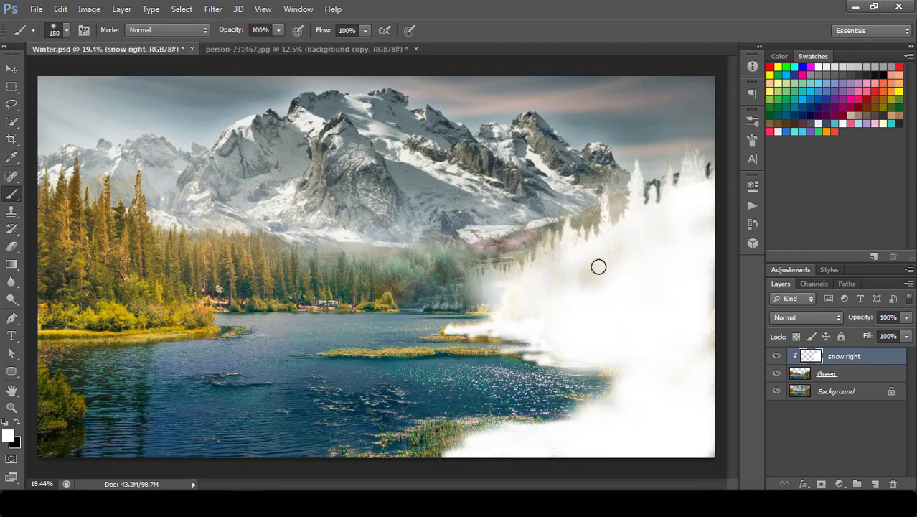
mouse_move(596, 262)
left_mouse_down()
mouse_move(581, 287)
mouse_move(571, 265)
mouse_move(600, 281)
left_mouse_up()
key("bracketright")
key("bracketright")
key("bracketright")
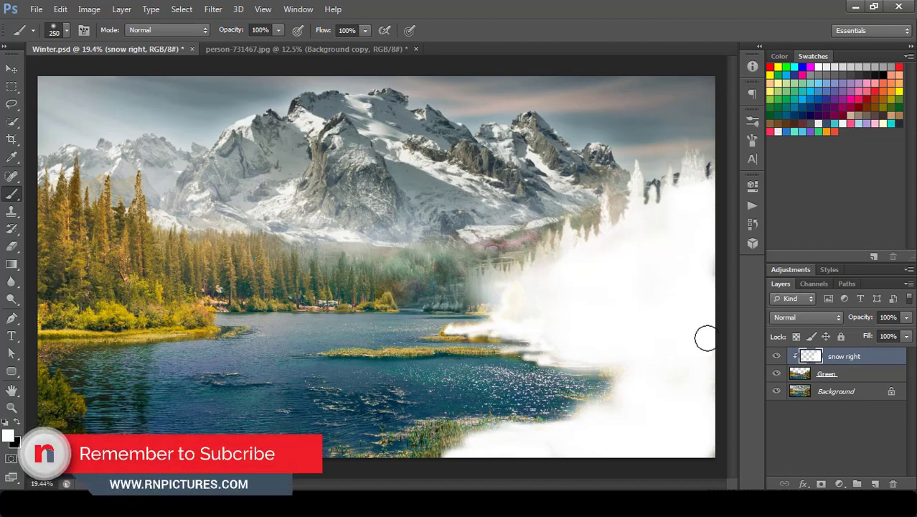
Move the snow right Underlying Layer black Blend If slider to about 42 so dark trees show through
double_click(889, 362)
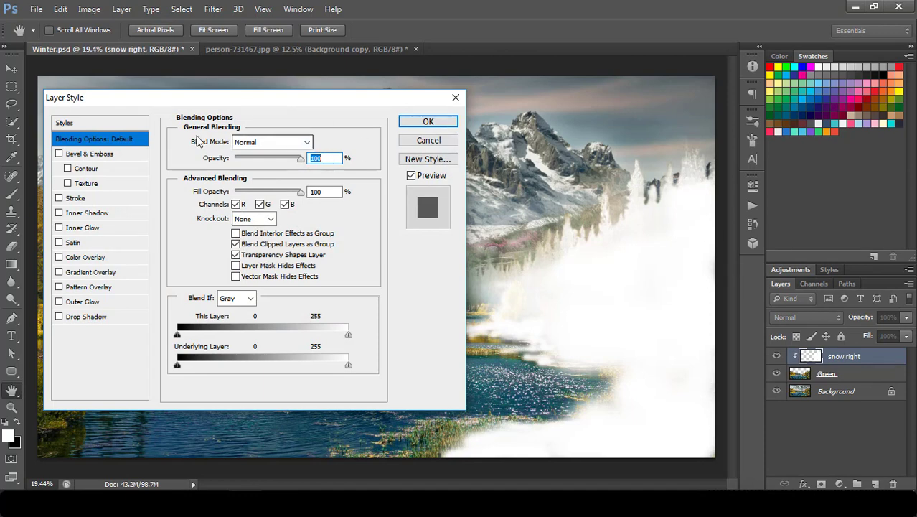
left_click_drag(224, 100, 229, 98)
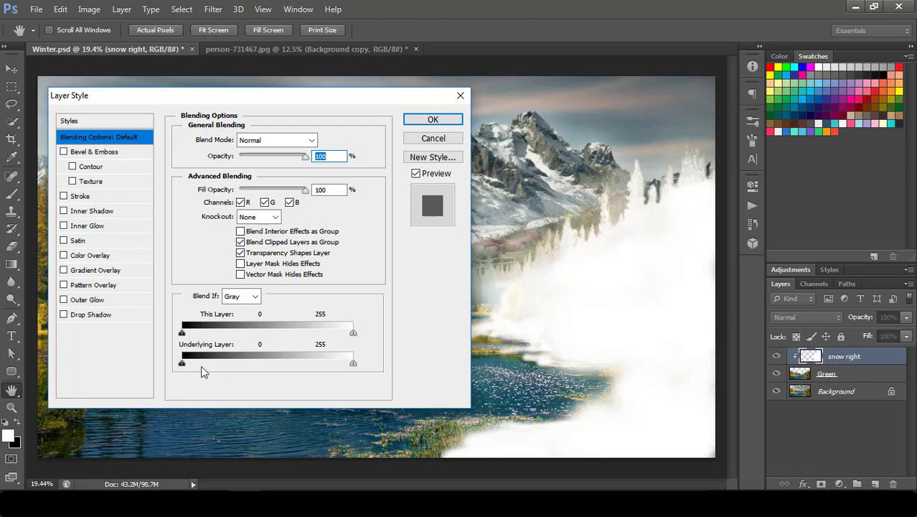
left_click_drag(182, 365, 225, 366)
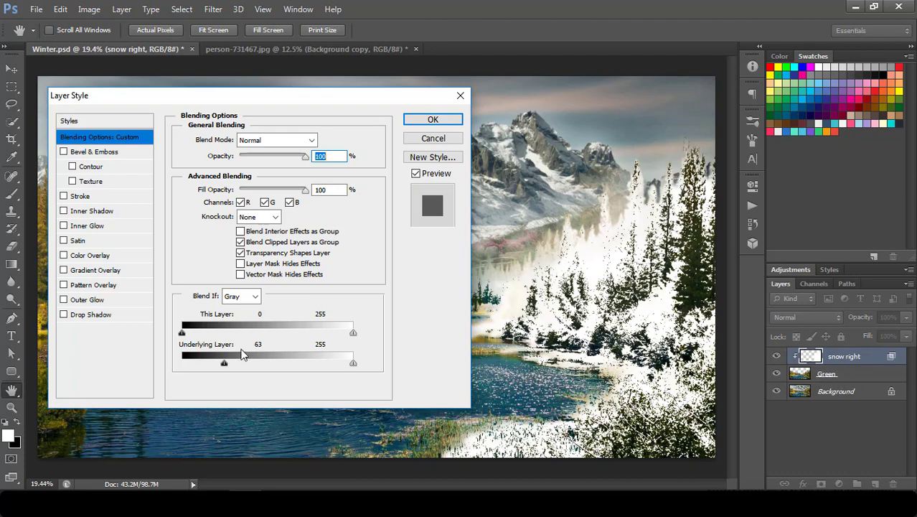
left_click_drag(224, 364, 206, 369)
scroll(695, 280, "up", 5)
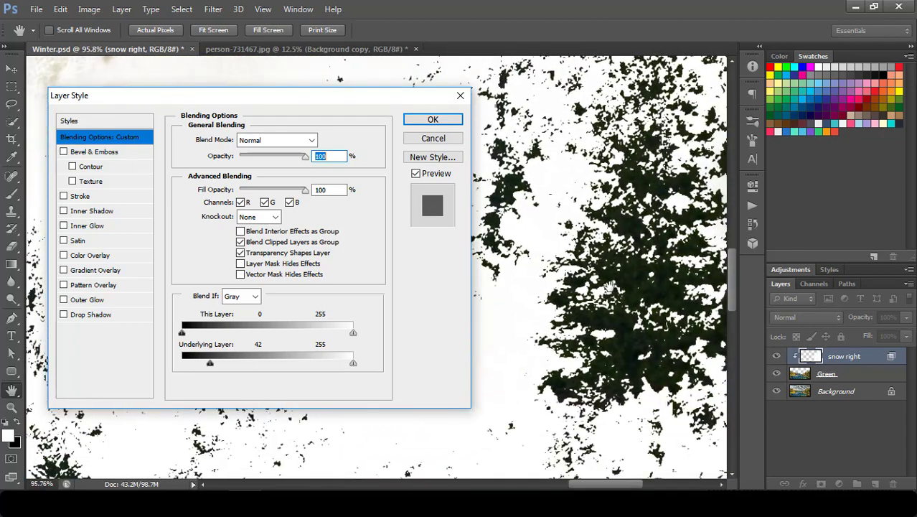
Split the Underlying Layer black slider for a soft fade, upper value around 102
left_click_drag(209, 368, 214, 366)
key("ctrl+minus")
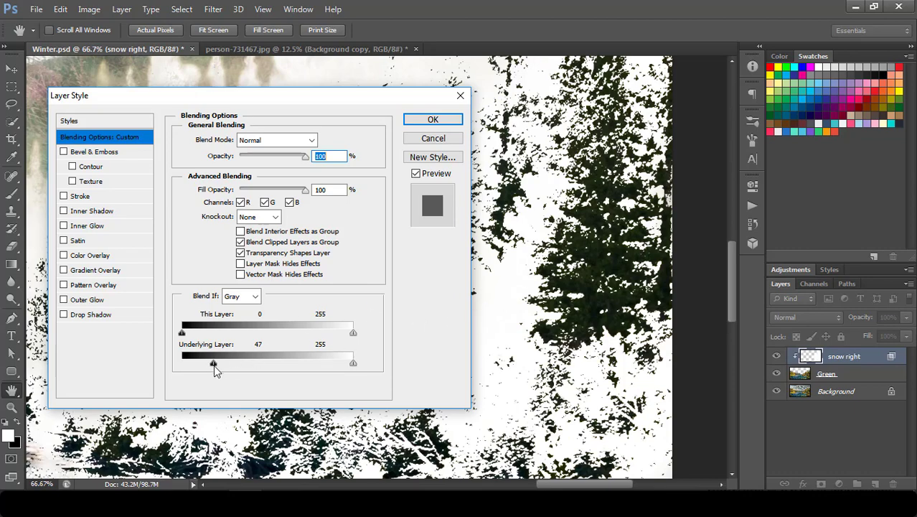
left_click_drag(213, 365, 210, 371)
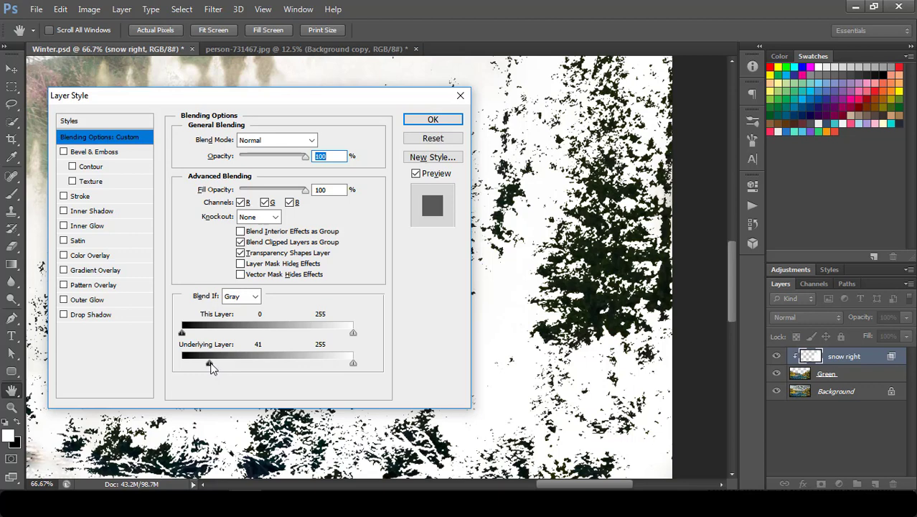
left_click_drag(212, 368, 250, 365)
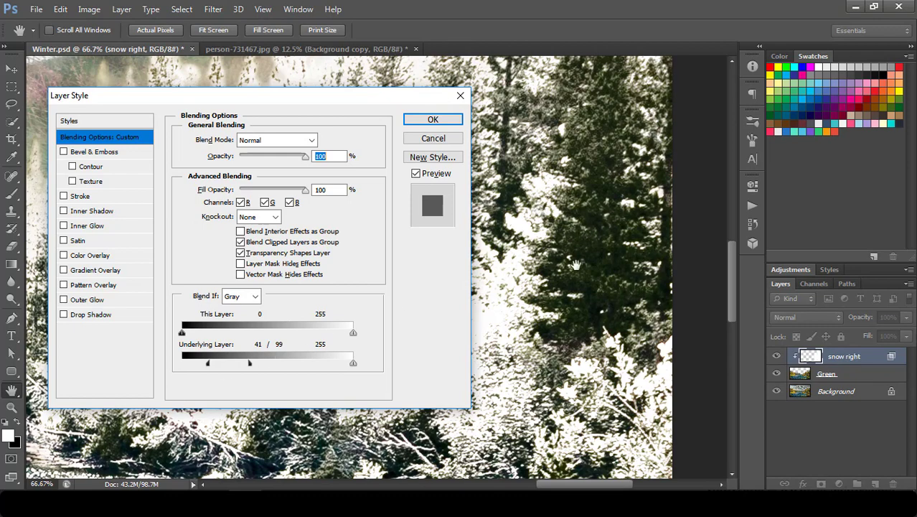
left_click_drag(250, 363, 254, 363)
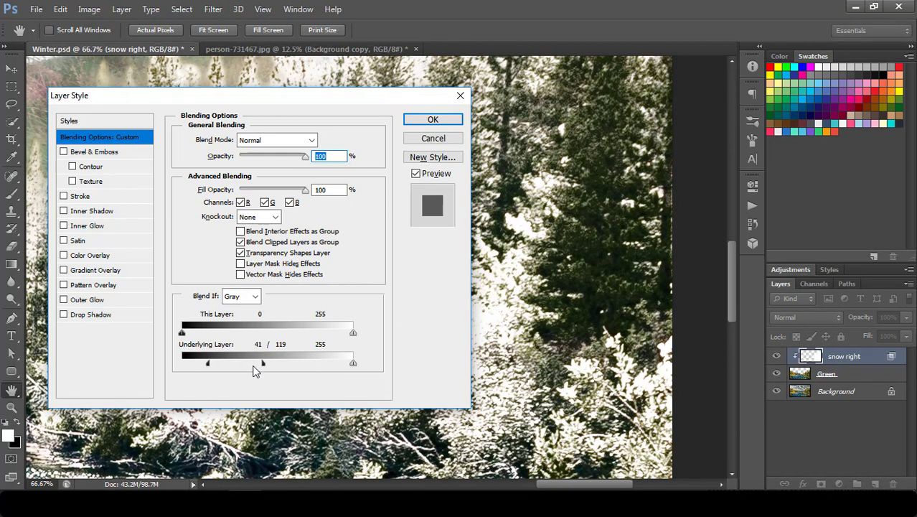
Check the frosted trees zoomed out, then set the split range to 21/120 and apply
key("ctrl+minus")
key("ctrl+minus")
key("ctrl+minus")
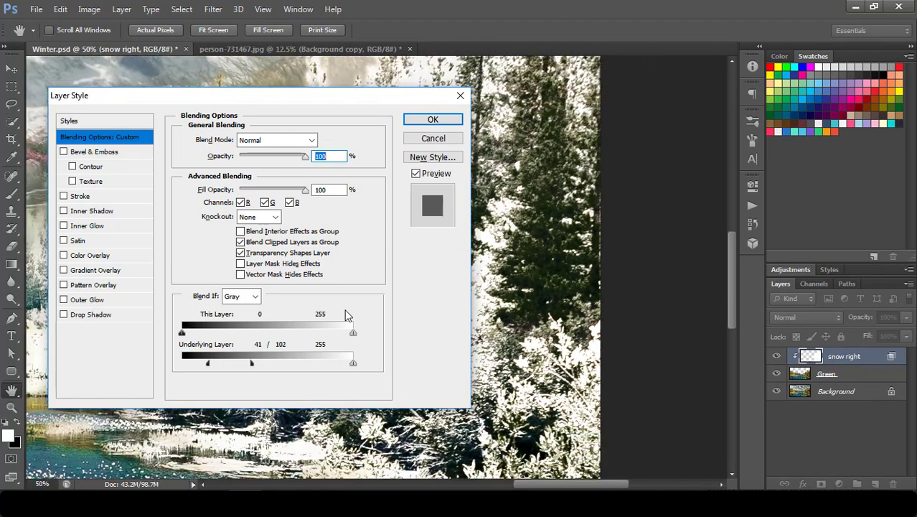
left_click_drag(527, 334, 675, 232)
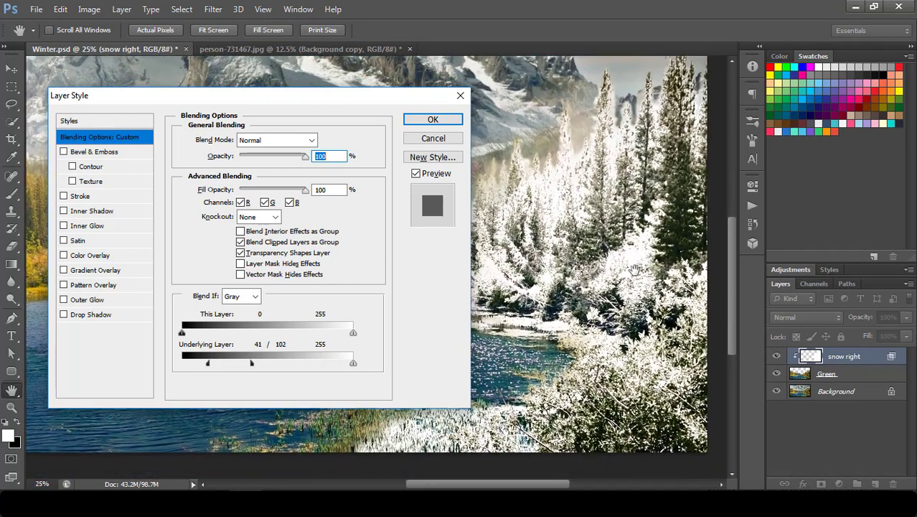
scroll(644, 287, "up", 5)
scroll(644, 290, "up", 2)
scroll(618, 274, "up", 3)
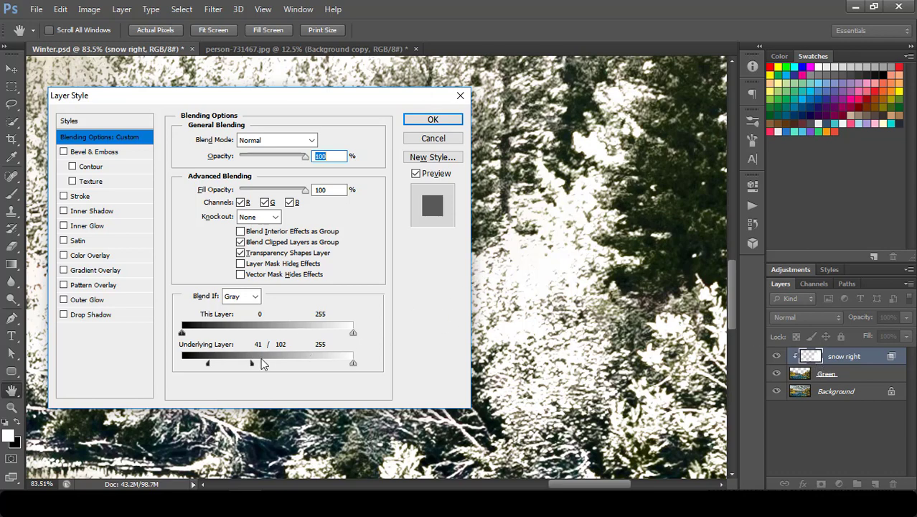
key("ctrl+minus")
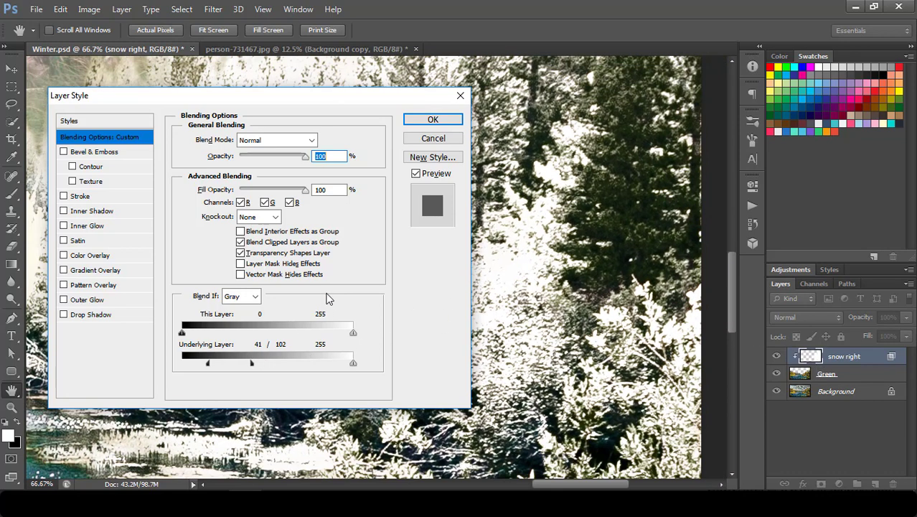
key("ctrl+minus")
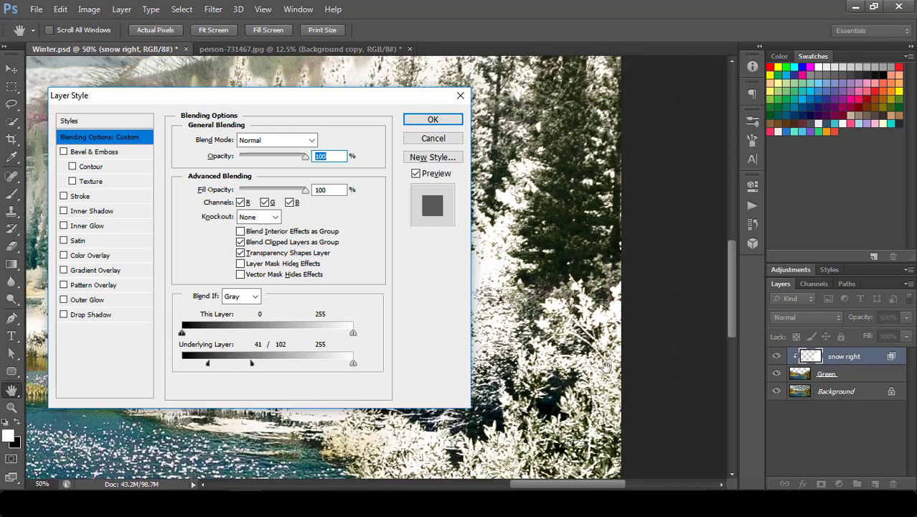
left_click_drag(524, 309, 652, 327)
key("ctrl+minus")
key("ctrl+minus")
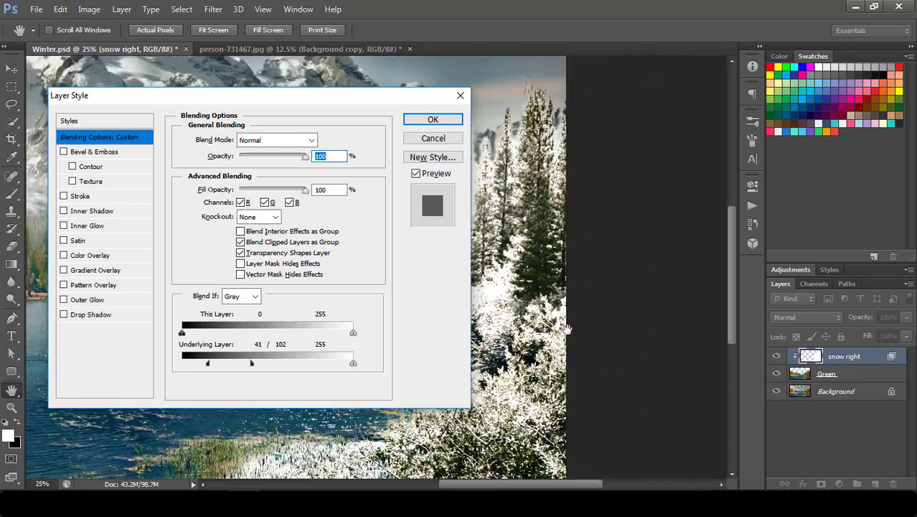
left_click_drag(551, 331, 625, 270)
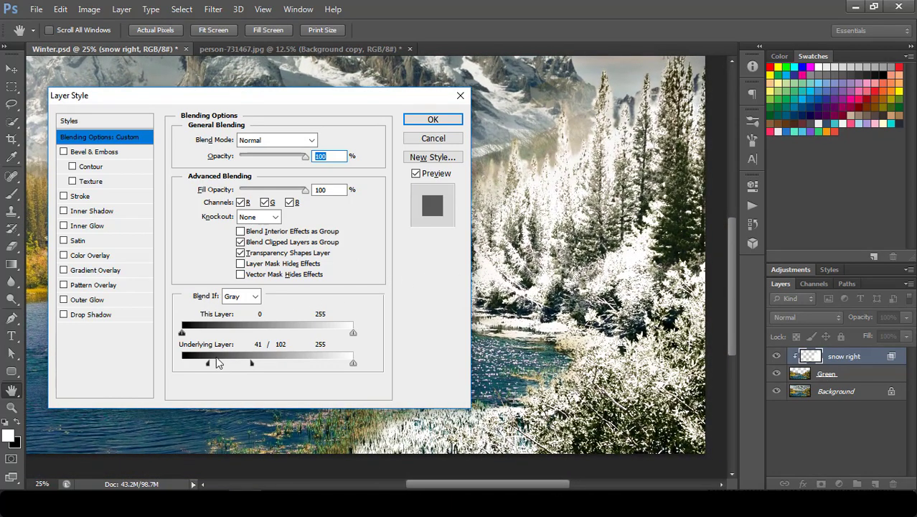
mouse_move(206, 364)
left_mouse_down()
mouse_move(180, 366)
mouse_move(224, 364)
mouse_move(197, 364)
left_mouse_up()
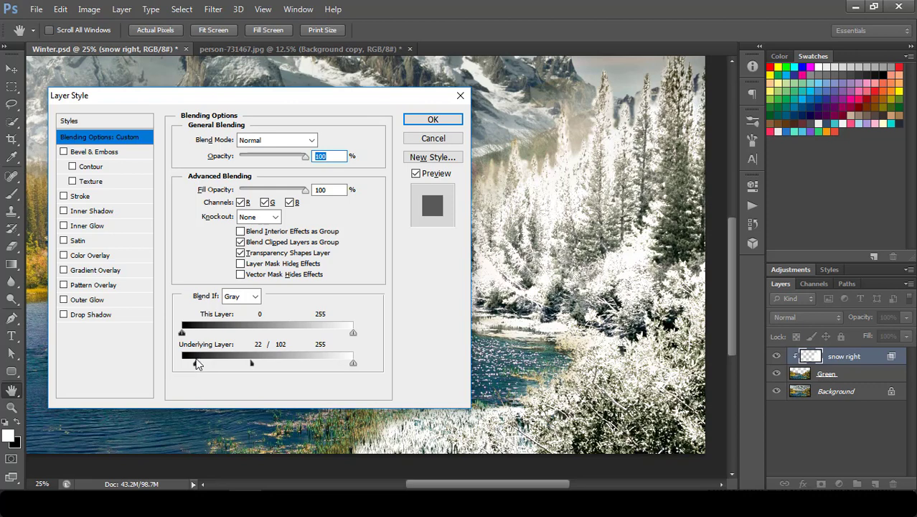
mouse_move(257, 365)
left_mouse_down()
mouse_move(269, 364)
mouse_move(258, 364)
mouse_move(267, 372)
left_mouse_up()
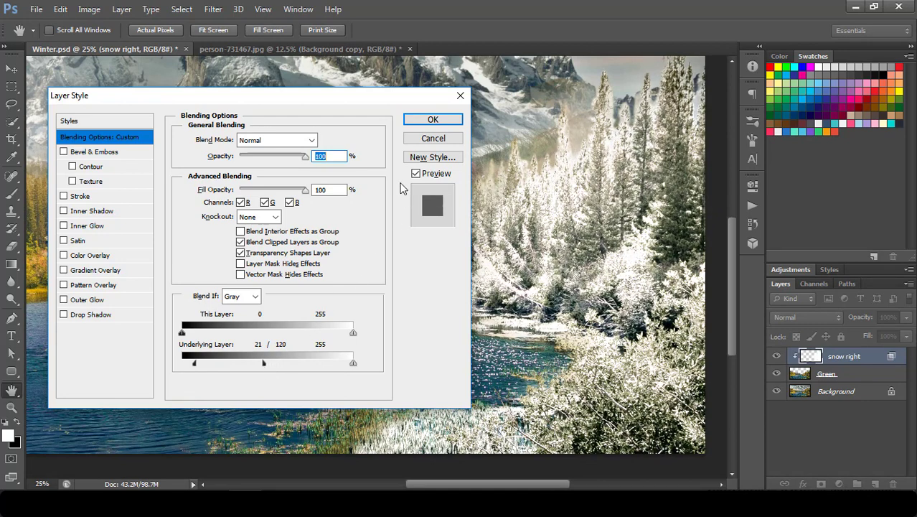
left_click(432, 118)
key("b")
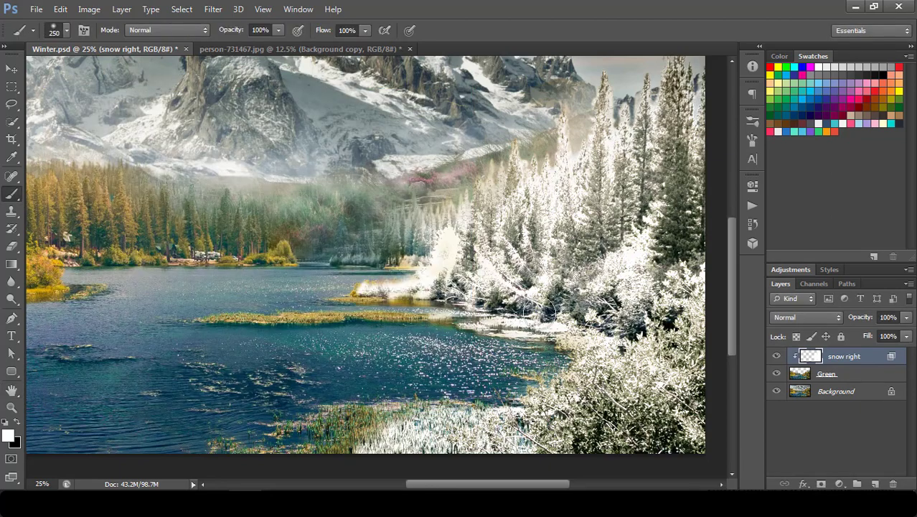
Paint white snow along the central shoreline and nearby water beside the small island
left_click_drag(588, 264, 474, 293)
key("ctrl+minus")
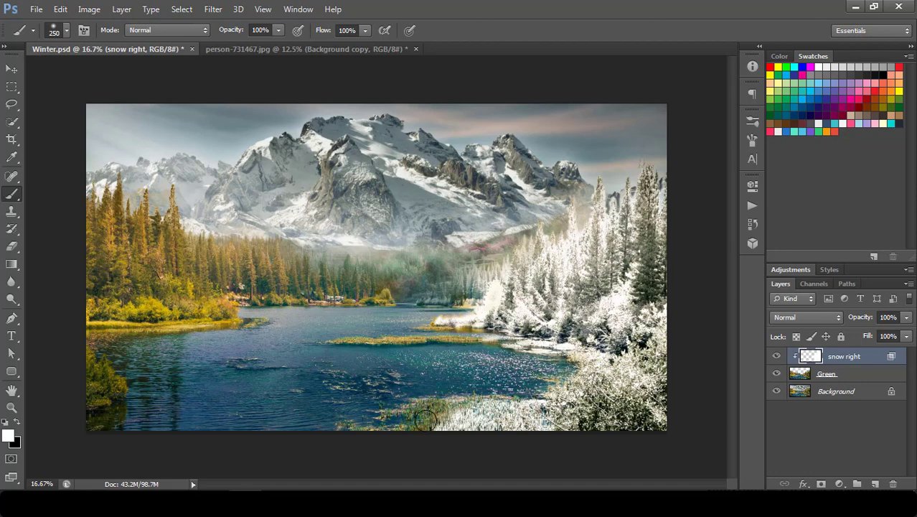
mouse_move(441, 420)
left_mouse_down()
mouse_move(438, 406)
mouse_move(344, 427)
mouse_move(437, 409)
left_mouse_up()
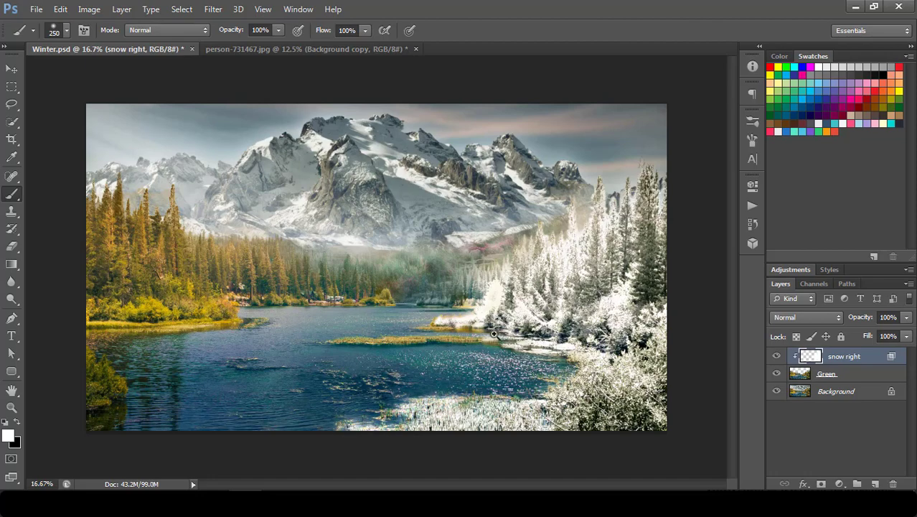
scroll(494, 333, "up", 2)
mouse_move(370, 309)
left_mouse_down()
mouse_move(365, 318)
mouse_move(391, 324)
left_mouse_up()
mouse_move(335, 344)
left_mouse_down()
mouse_move(544, 341)
mouse_move(425, 348)
mouse_move(534, 356)
mouse_move(503, 366)
mouse_move(610, 370)
mouse_move(635, 387)
mouse_move(553, 449)
mouse_move(423, 438)
mouse_move(612, 398)
left_mouse_up()
left_click_drag(391, 272, 483, 267)
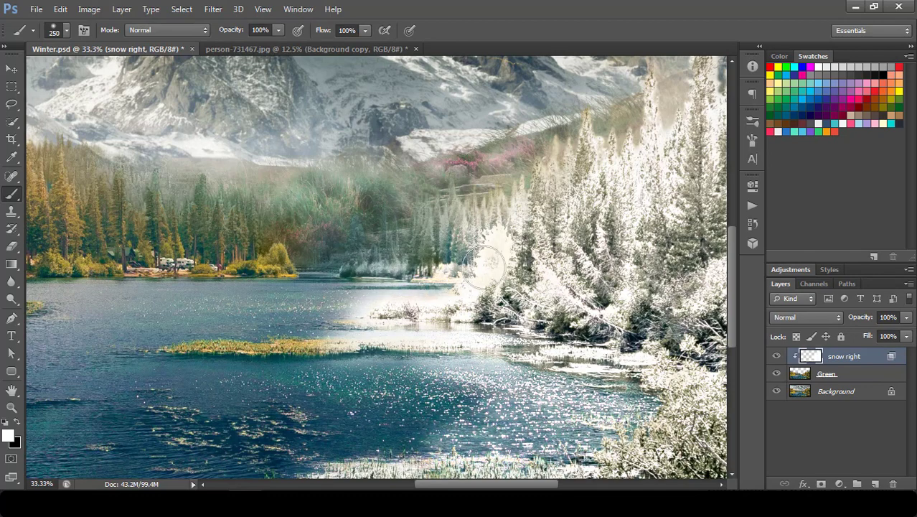
mouse_move(399, 287)
left_mouse_down()
mouse_move(484, 285)
mouse_move(335, 307)
mouse_move(461, 290)
left_mouse_up()
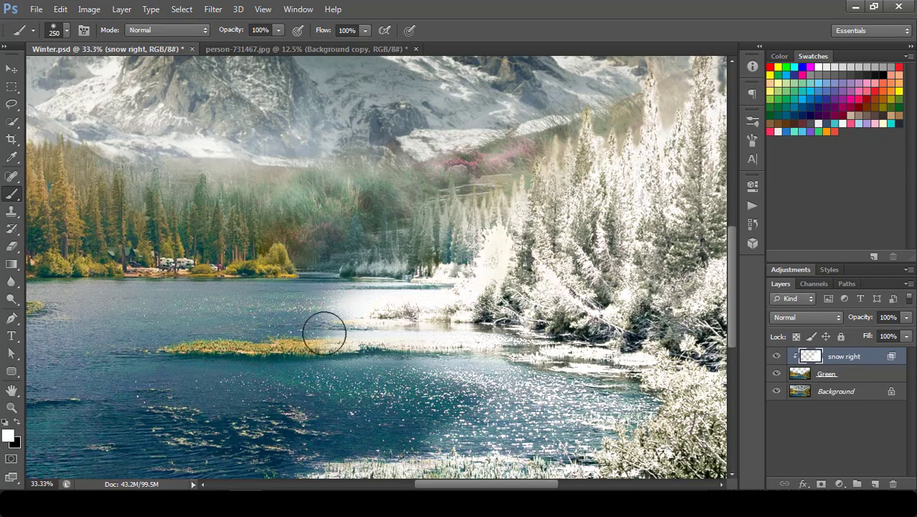
left_click_drag(355, 329, 330, 337)
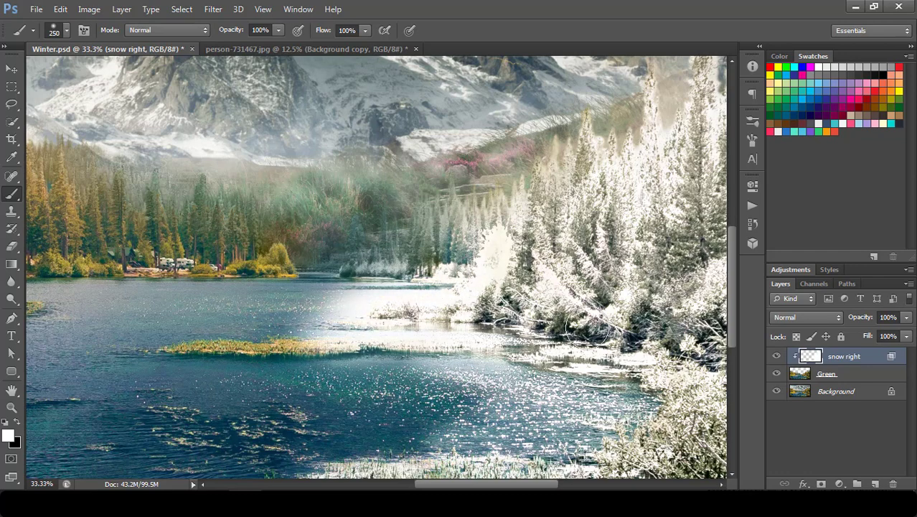
key("ctrl+minus")
key("ctrl+minus")
key("ctrl+minus")
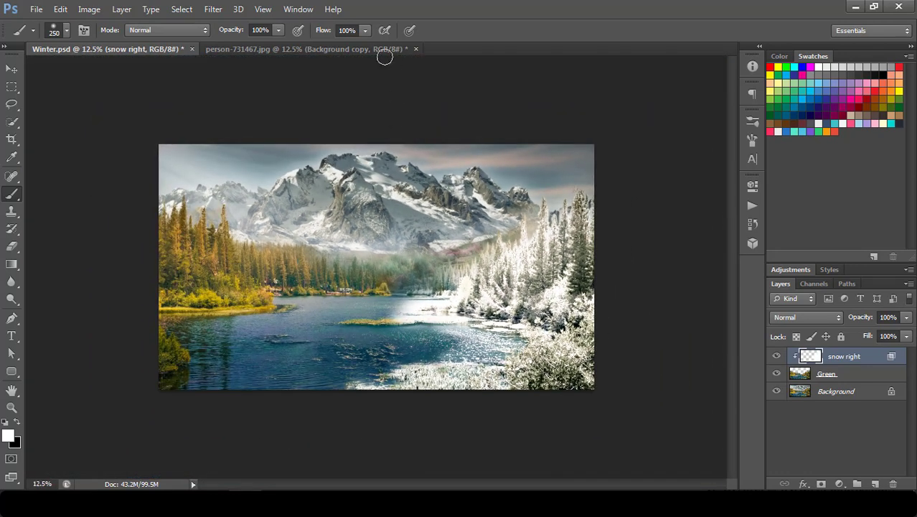
At 42% brush opacity, lightly frost the small lake island and the far shoreline
left_click(278, 30)
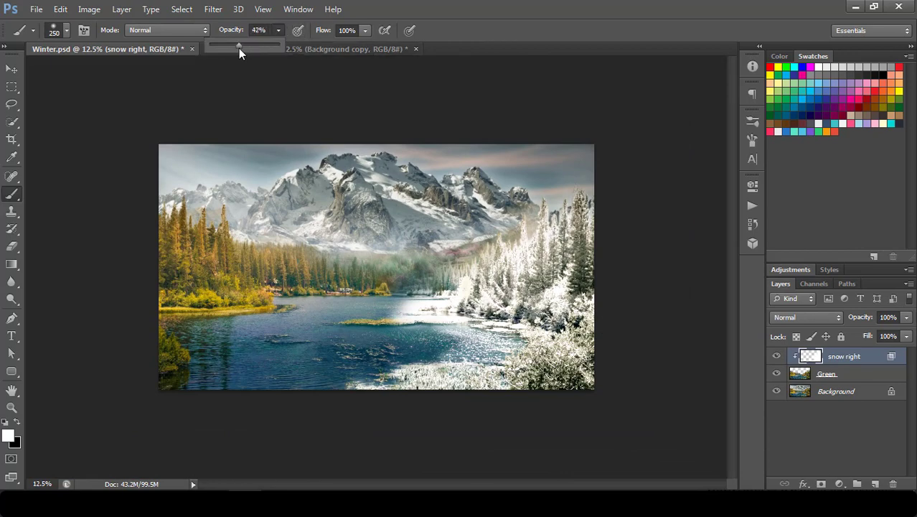
left_click(372, 327)
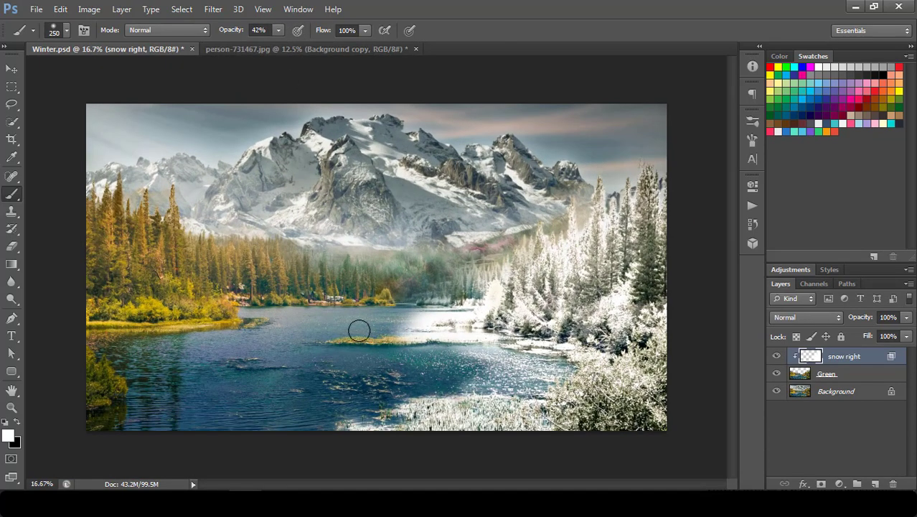
mouse_move(380, 334)
left_mouse_down()
mouse_move(345, 345)
mouse_move(425, 342)
mouse_move(364, 350)
mouse_move(380, 356)
mouse_move(478, 352)
mouse_move(399, 369)
mouse_move(487, 366)
mouse_move(433, 375)
mouse_move(410, 383)
mouse_move(428, 389)
mouse_move(357, 409)
mouse_move(424, 392)
mouse_move(320, 425)
mouse_move(398, 411)
mouse_move(334, 409)
left_mouse_up()
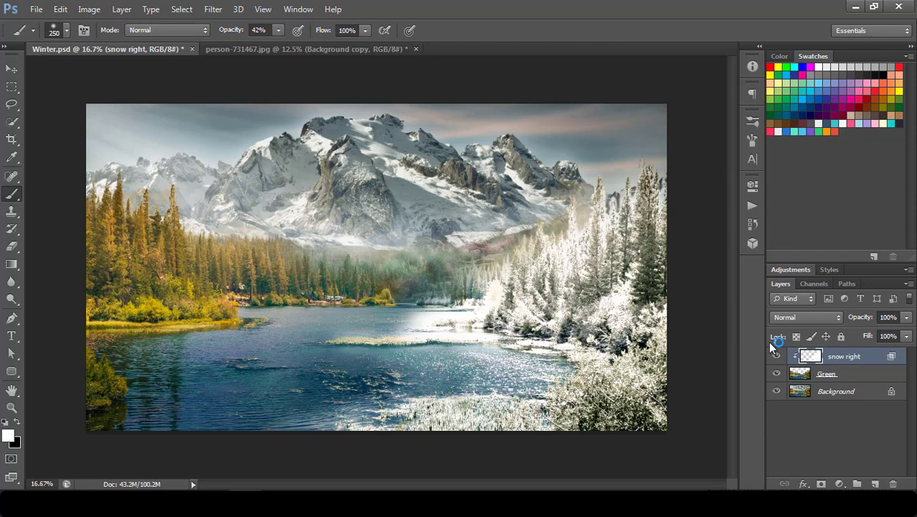
mouse_move(421, 310)
left_mouse_down()
mouse_move(410, 303)
mouse_move(470, 287)
mouse_move(463, 300)
left_mouse_up()
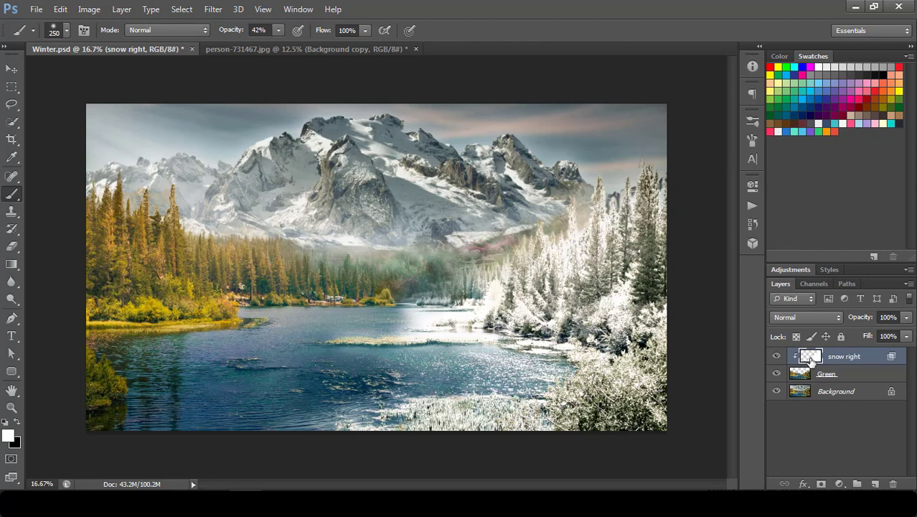
double_click(891, 359)
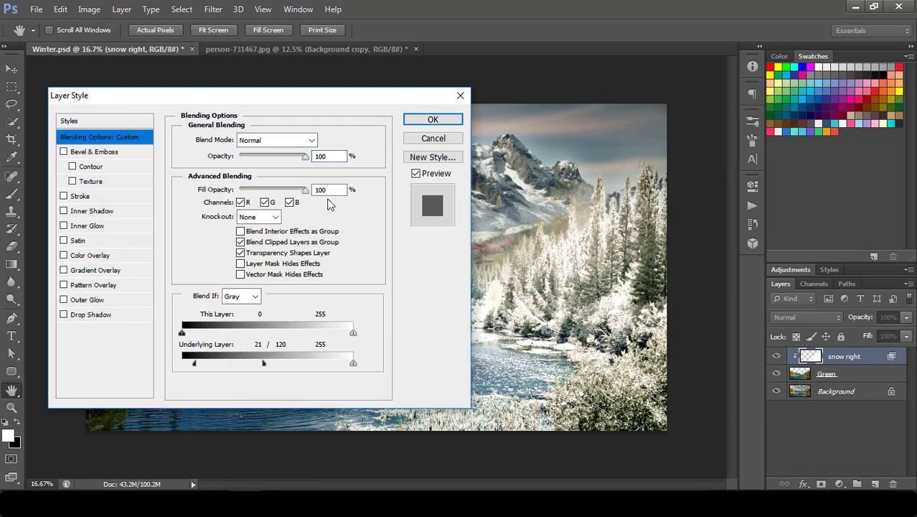
left_click(434, 138)
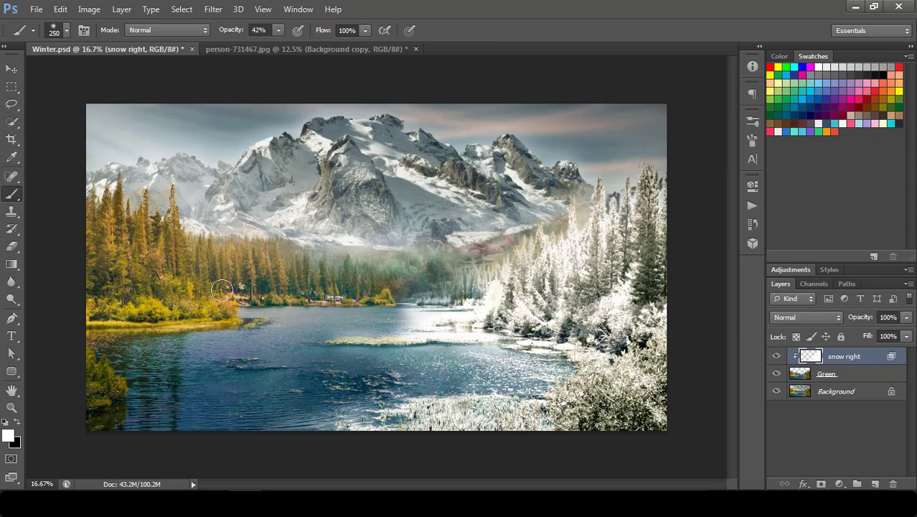
Add a new layer above Green named 'snow left'
left_click(852, 373)
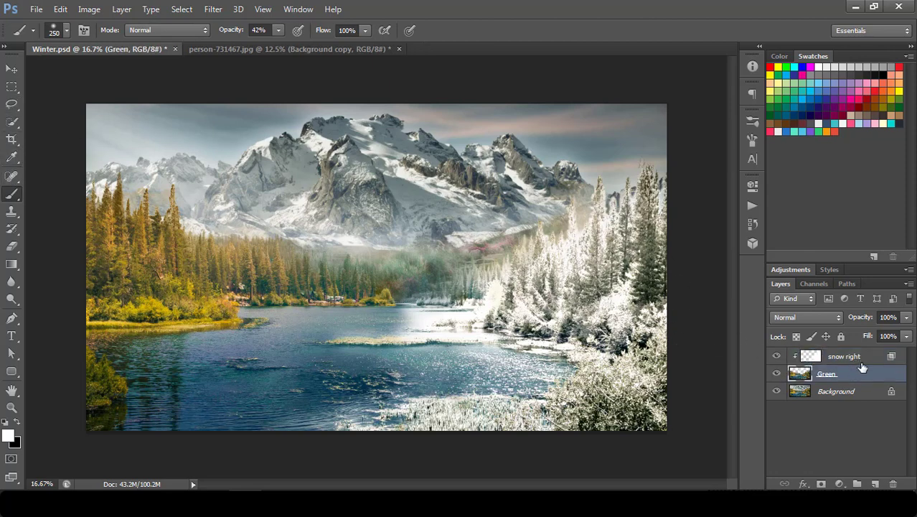
left_click(874, 484)
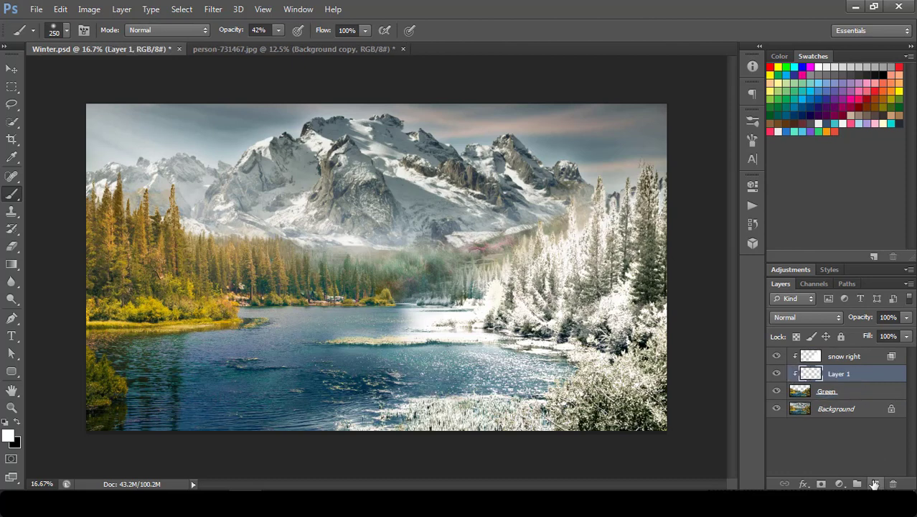
double_click(839, 375)
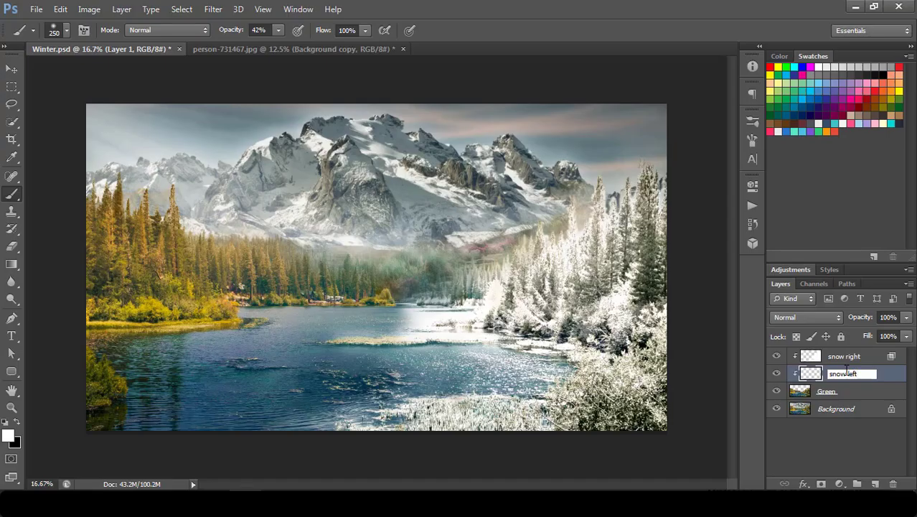
key("Return")
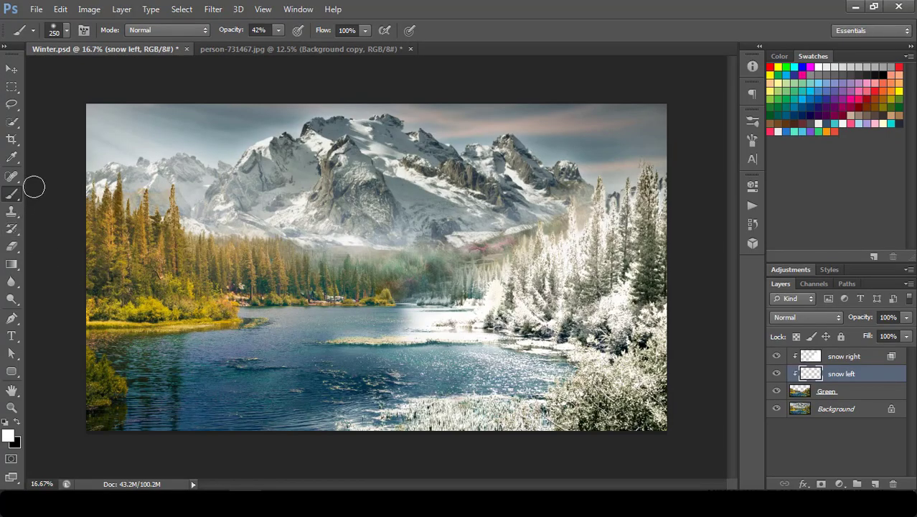
At 100% brush opacity, paint white over the left treeline and yellow left shoreline
left_click(278, 30)
left_click_drag(279, 45, 319, 45)
left_click(115, 248)
key("]")
key("]")
mouse_move(101, 241)
left_mouse_down()
mouse_move(100, 263)
mouse_move(90, 190)
mouse_move(105, 187)
mouse_move(122, 215)
mouse_move(160, 202)
mouse_move(187, 247)
mouse_move(223, 240)
mouse_move(287, 251)
mouse_move(253, 248)
mouse_move(291, 267)
mouse_move(279, 289)
mouse_move(266, 284)
mouse_move(302, 290)
mouse_move(330, 280)
mouse_move(326, 295)
mouse_move(314, 296)
mouse_move(383, 291)
mouse_move(329, 294)
mouse_move(363, 297)
mouse_move(369, 289)
mouse_move(356, 292)
mouse_move(388, 298)
mouse_move(331, 286)
left_mouse_up()
key("bracketleft")
key("bracketleft")
key("bracketleft")
key("bracketleft")
key("bracketright")
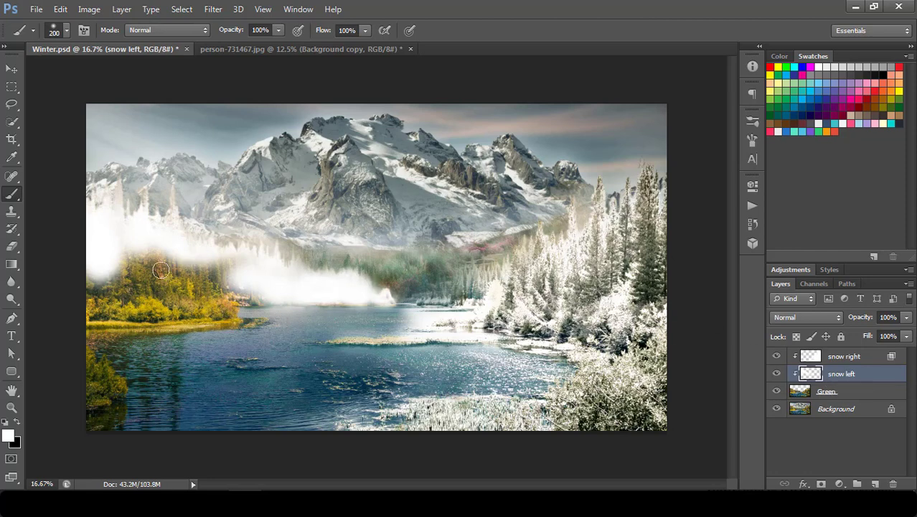
mouse_move(143, 266)
left_mouse_down()
mouse_move(109, 262)
mouse_move(165, 270)
mouse_move(92, 293)
mouse_move(112, 302)
mouse_move(96, 313)
mouse_move(219, 314)
mouse_move(234, 301)
mouse_move(155, 295)
mouse_move(189, 301)
mouse_move(197, 280)
mouse_move(173, 282)
mouse_move(223, 269)
mouse_move(253, 300)
mouse_move(167, 273)
mouse_move(128, 312)
mouse_move(162, 308)
mouse_move(82, 319)
mouse_move(104, 325)
mouse_move(88, 269)
mouse_move(98, 306)
mouse_move(231, 314)
mouse_move(109, 331)
mouse_move(103, 348)
mouse_move(84, 353)
mouse_move(92, 385)
mouse_move(105, 374)
mouse_move(92, 396)
mouse_move(119, 386)
mouse_move(91, 398)
mouse_move(104, 372)
mouse_move(89, 343)
left_mouse_up()
key("bracketleft")
key("bracketleft")
mouse_move(235, 320)
left_mouse_down()
mouse_move(91, 340)
mouse_move(112, 305)
left_mouse_up()
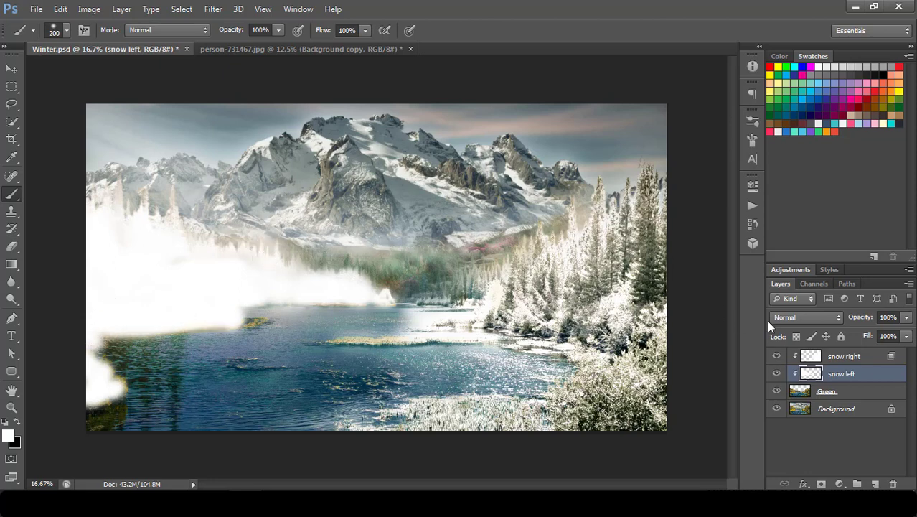
Split the snow left Underlying Layer black slider to 26/128 so dark trees show through
double_click(878, 379)
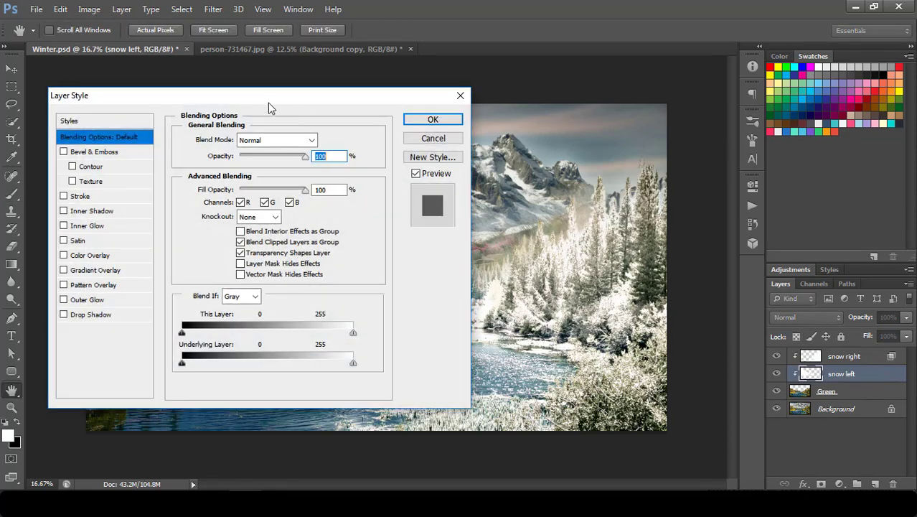
left_click_drag(268, 106, 555, 117)
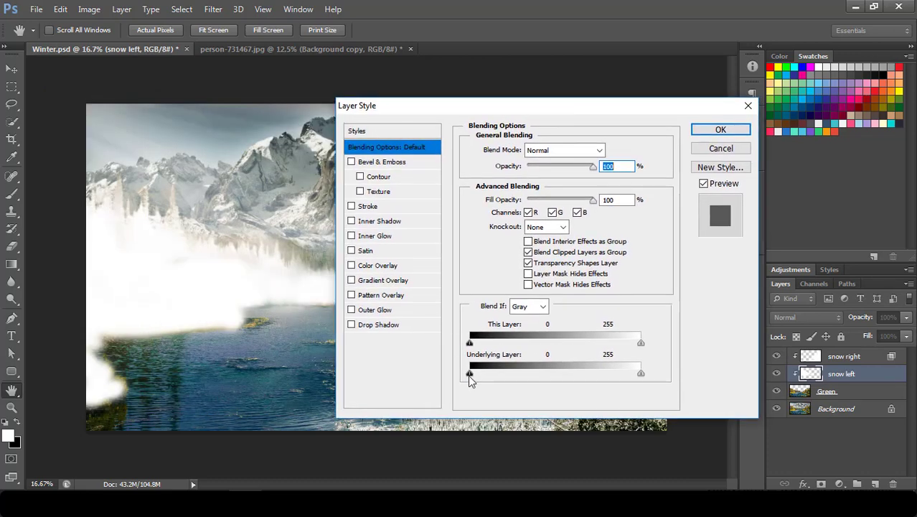
left_click_drag(469, 373, 499, 375)
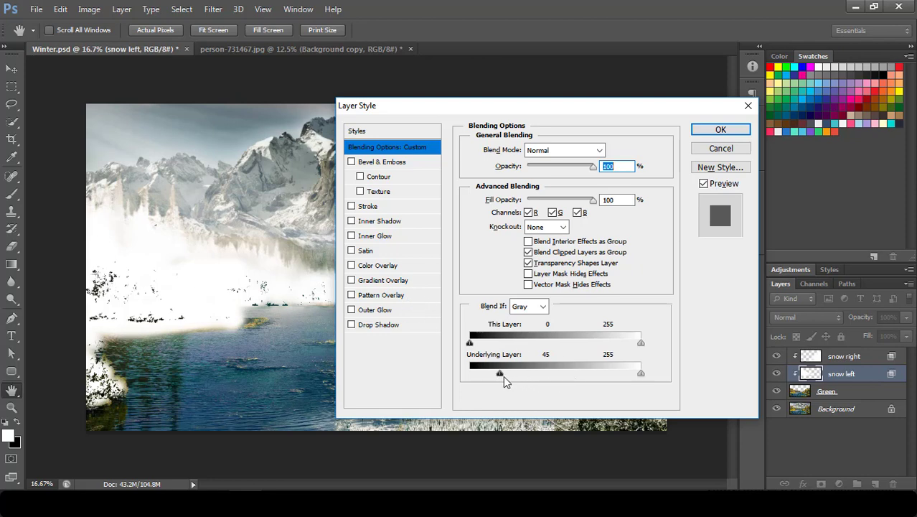
left_click_drag(500, 374, 556, 381)
mouse_move(500, 378)
left_mouse_down()
mouse_move(480, 378)
mouse_move(531, 379)
mouse_move(489, 382)
left_mouse_up()
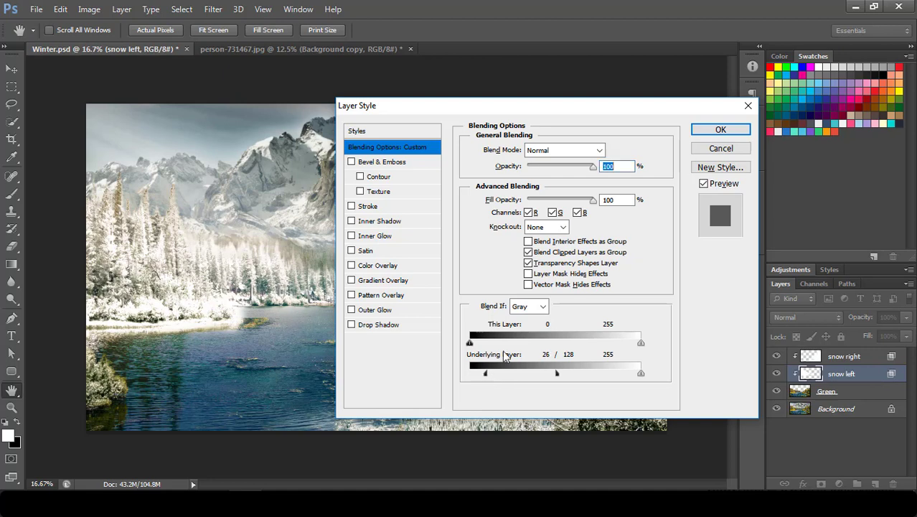
Apply the blending settings and paint extra snow along the left shore
left_click(720, 129)
key("b")
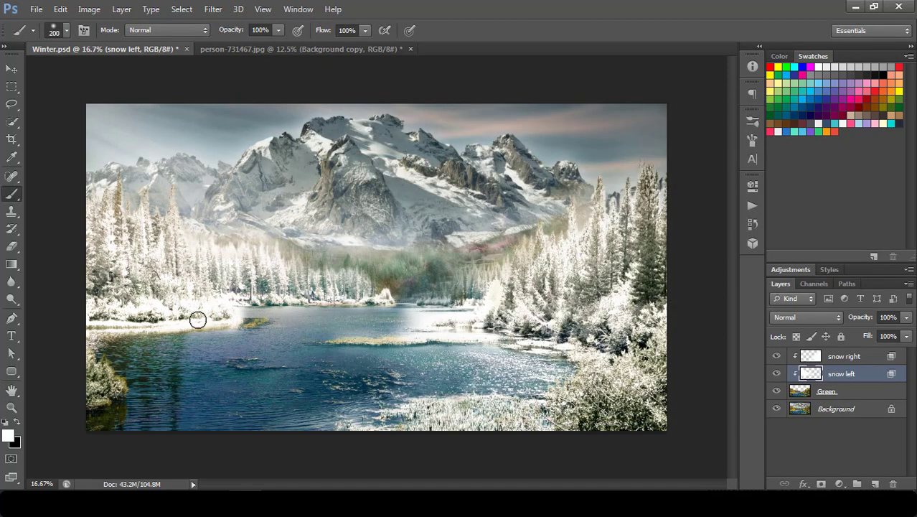
key("bracketright")
key("bracketright")
key("bracketright")
key("bracketleft")
key("bracketleft")
mouse_move(277, 303)
left_mouse_down()
mouse_move(370, 297)
mouse_move(328, 298)
mouse_move(363, 297)
left_mouse_up()
mouse_move(184, 327)
left_mouse_down()
mouse_move(101, 345)
mouse_move(171, 326)
mouse_move(92, 363)
mouse_move(86, 379)
mouse_move(112, 389)
mouse_move(90, 427)
left_mouse_up()
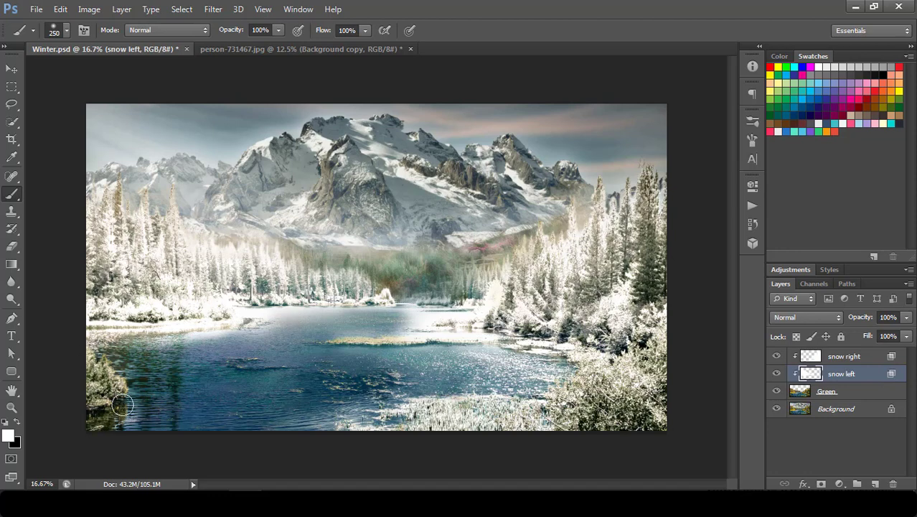
At 44% brush opacity, brush a soft haze along the left shoreline and frost the right trees
key("bracketright")
key("bracketright")
key("bracketright")
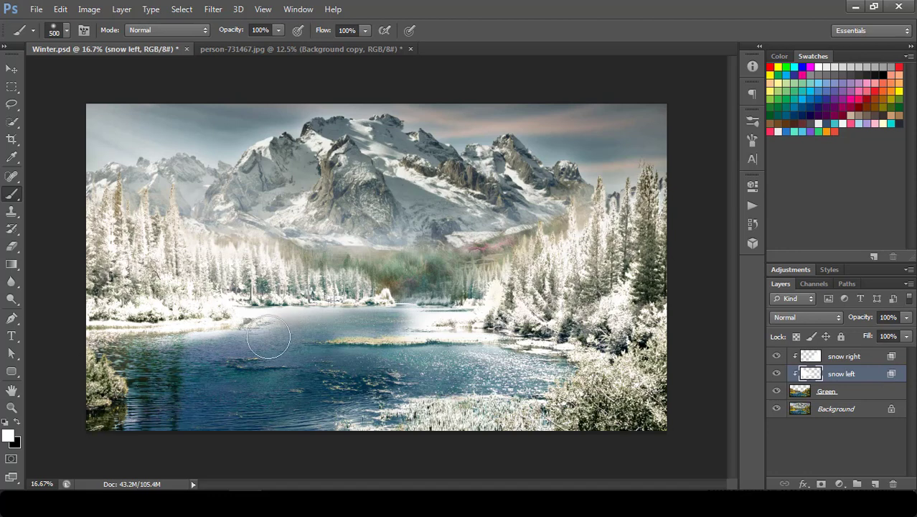
mouse_move(272, 337)
left_mouse_down()
mouse_move(116, 368)
mouse_move(160, 361)
mouse_move(204, 381)
left_mouse_up()
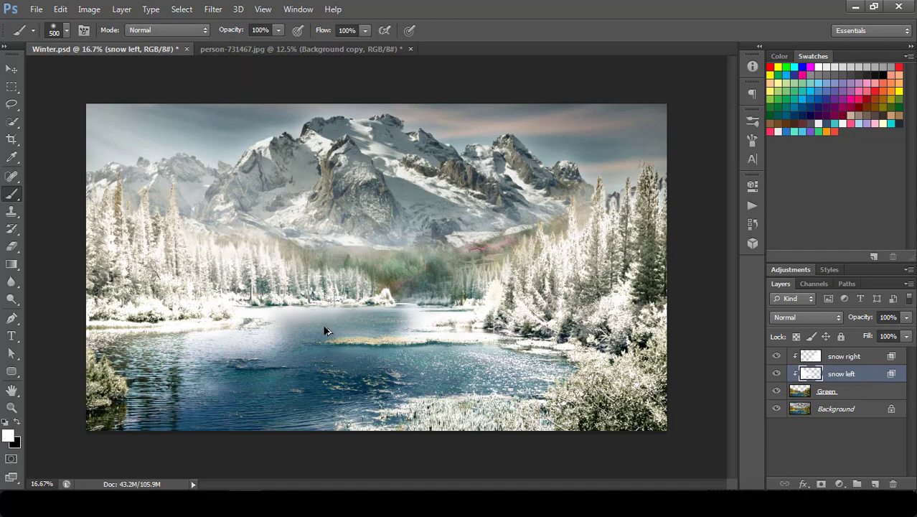
key("ctrl+alt+z")
key("ctrl+alt+z")
key("ctrl+alt+z")
key("ctrl+alt+z")
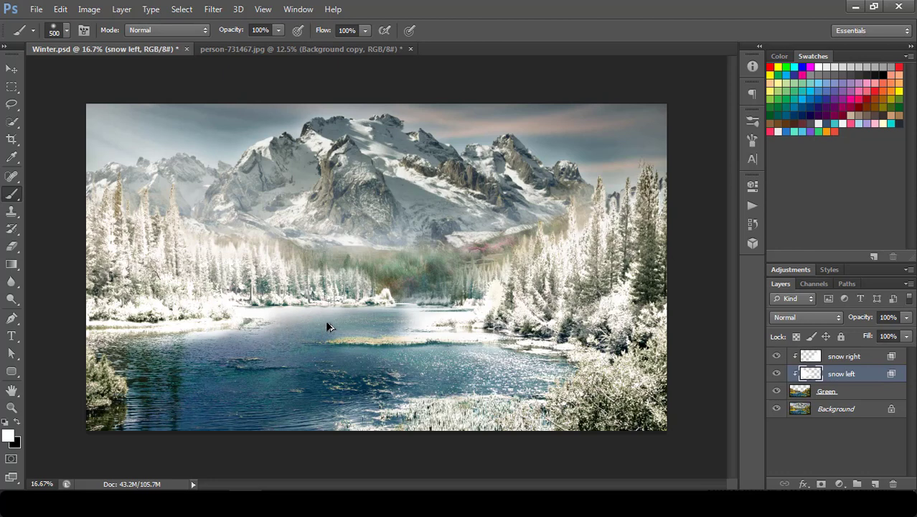
left_click(278, 30)
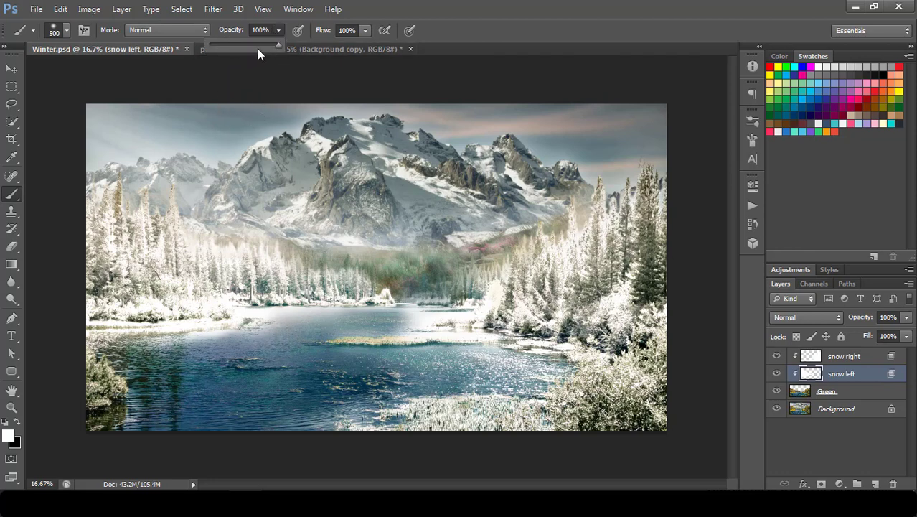
left_click_drag(229, 48, 239, 47)
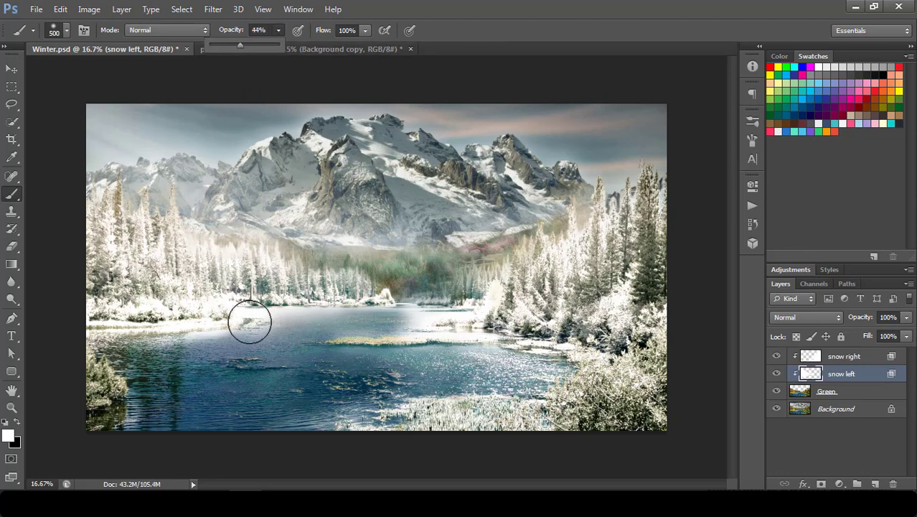
left_click(273, 323)
mouse_move(278, 325)
left_mouse_down()
mouse_move(116, 357)
mouse_move(221, 350)
mouse_move(89, 369)
mouse_move(159, 363)
mouse_move(78, 406)
mouse_move(174, 387)
mouse_move(108, 414)
mouse_move(172, 416)
mouse_move(125, 412)
mouse_move(150, 413)
mouse_move(121, 401)
mouse_move(172, 396)
mouse_move(263, 402)
mouse_move(261, 392)
mouse_move(230, 384)
mouse_move(331, 371)
mouse_move(205, 367)
mouse_move(387, 353)
mouse_move(297, 364)
mouse_move(352, 378)
mouse_move(345, 401)
mouse_move(325, 337)
mouse_move(400, 326)
mouse_move(324, 360)
mouse_move(343, 327)
mouse_move(403, 323)
mouse_move(313, 376)
mouse_move(370, 394)
mouse_move(363, 406)
mouse_move(240, 424)
mouse_move(345, 402)
mouse_move(443, 267)
mouse_move(208, 294)
mouse_move(155, 271)
mouse_move(119, 230)
mouse_move(108, 408)
left_mouse_up()
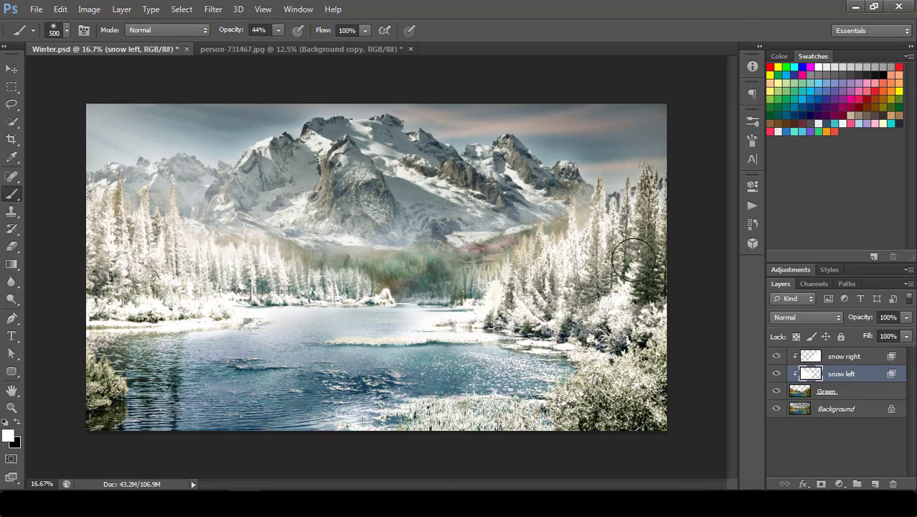
mouse_move(645, 293)
left_mouse_down()
mouse_move(653, 245)
mouse_move(643, 277)
mouse_move(671, 268)
left_mouse_up()
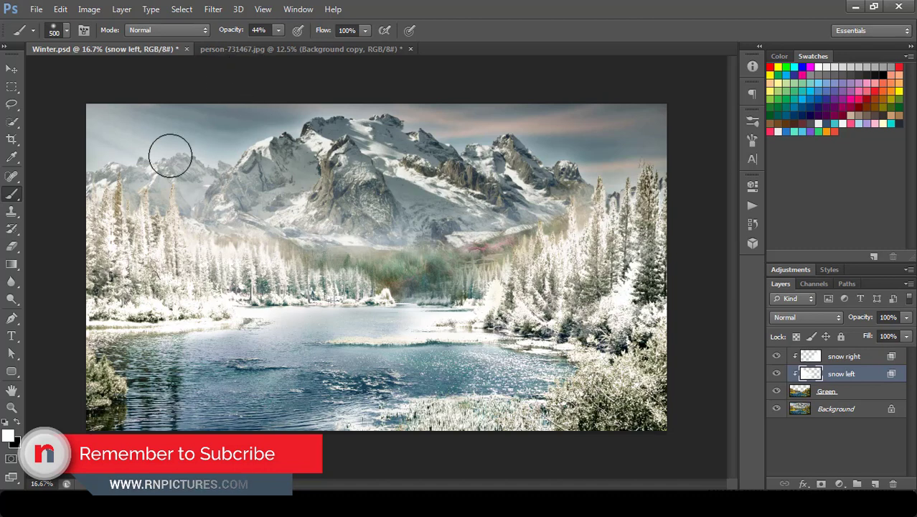
Move the cut-out person from person-731467.jpg into the Winter composite
left_click(242, 49)
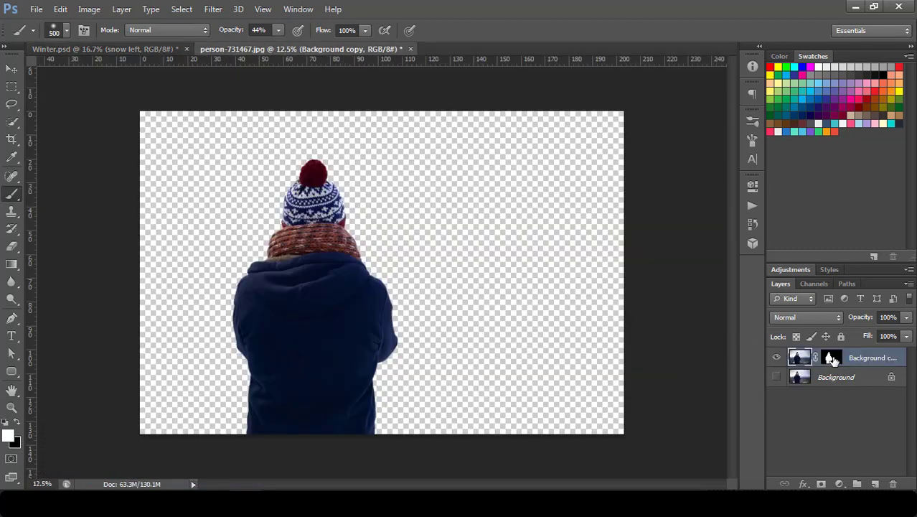
key("v")
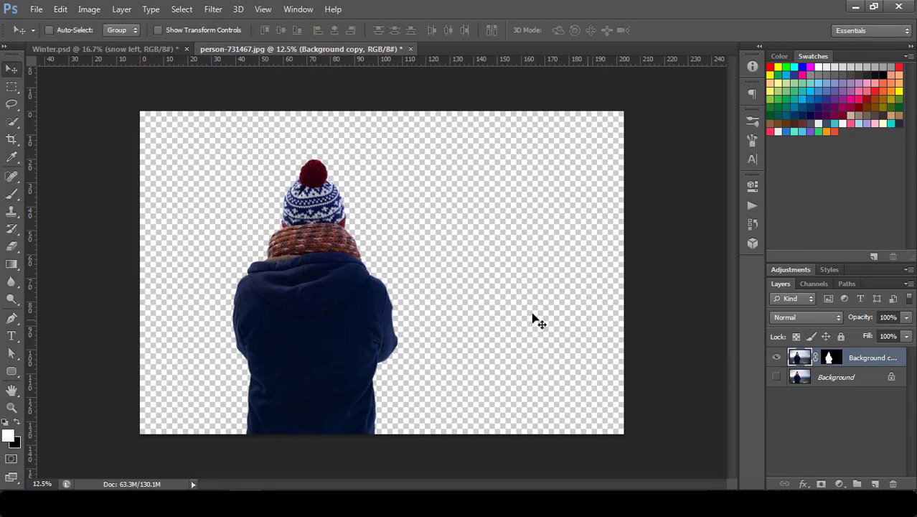
mouse_move(328, 291)
left_mouse_down()
mouse_move(345, 302)
mouse_move(331, 310)
mouse_move(382, 227)
mouse_move(109, 86)
mouse_move(93, 57)
mouse_move(312, 207)
mouse_move(415, 265)
left_mouse_up()
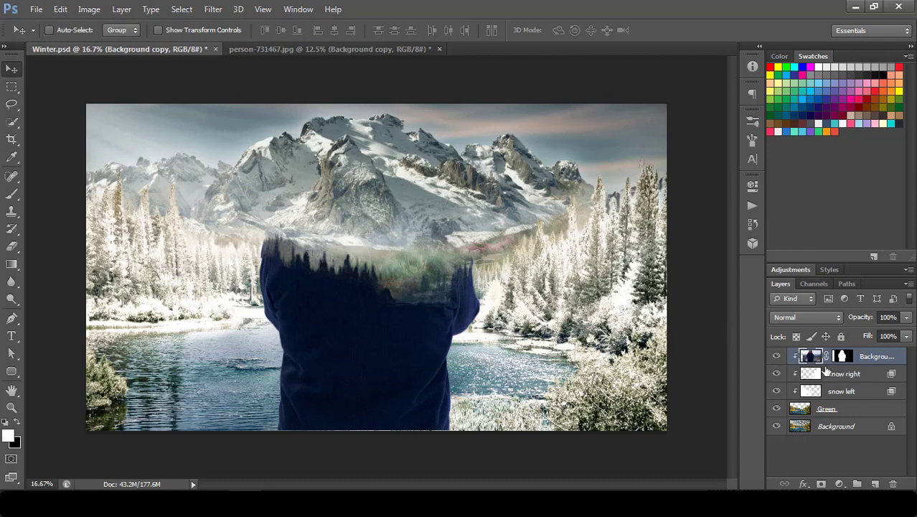
Release the person layer from clipping and apply its layer mask
left_click(824, 365, "alt")
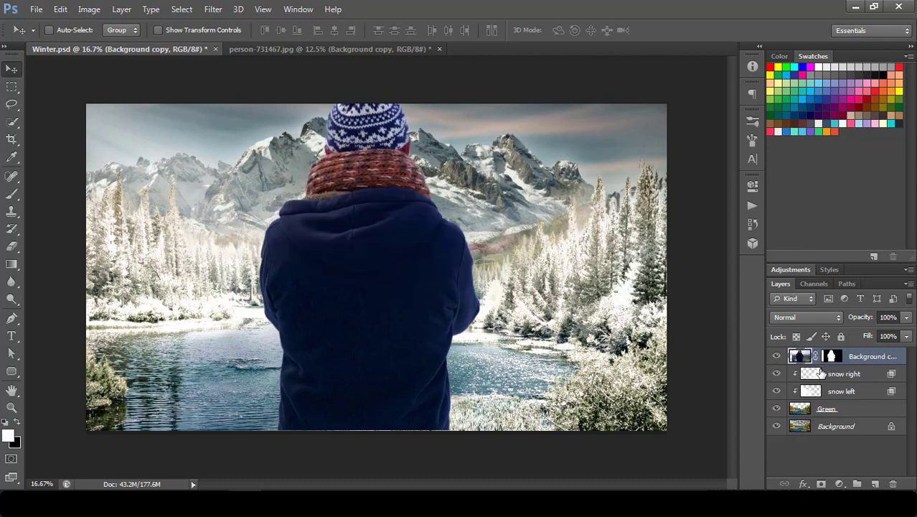
left_click(832, 357)
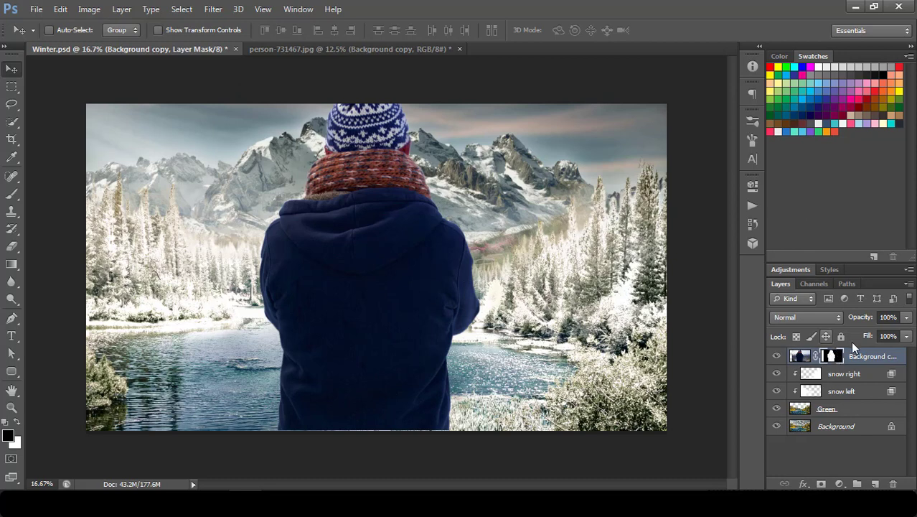
right_click(832, 355)
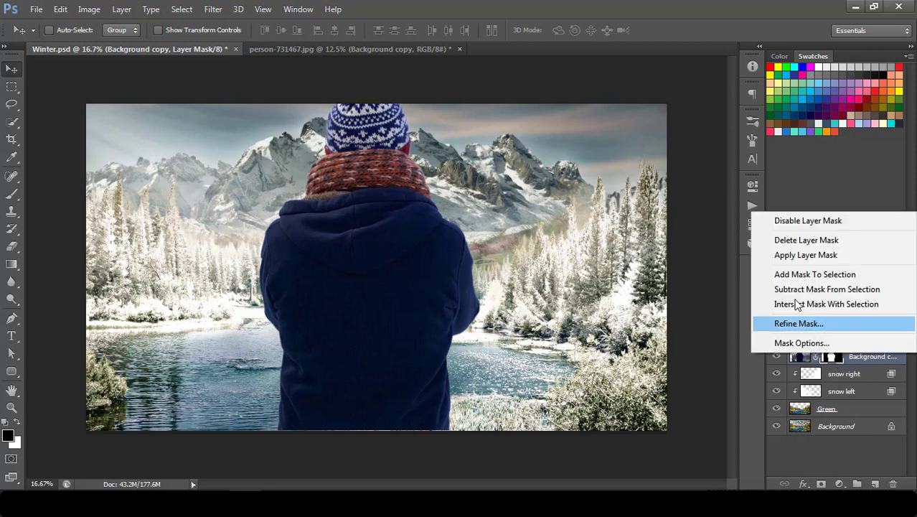
left_click(800, 256)
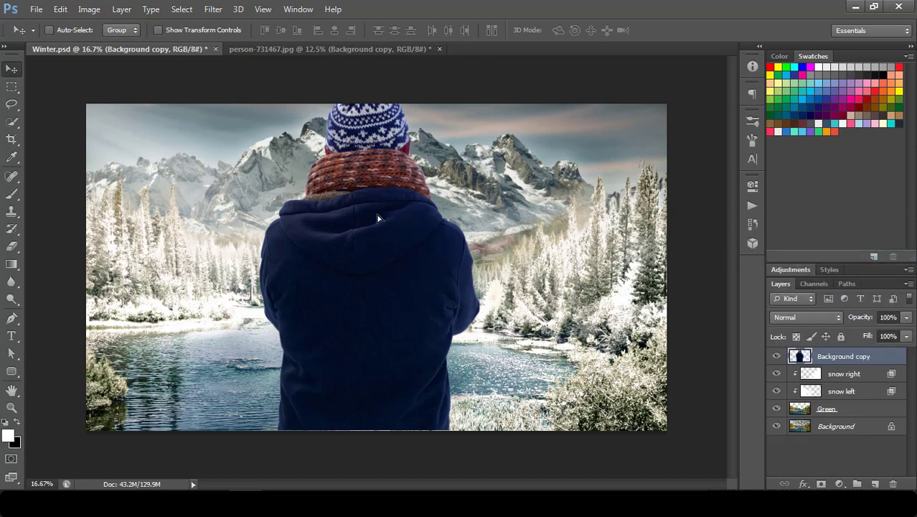
Free-transform the hat-and-scarf figure to about 78% and place it left of centre, facing the lake
left_click_drag(382, 231, 391, 240)
key("ctrl+t")
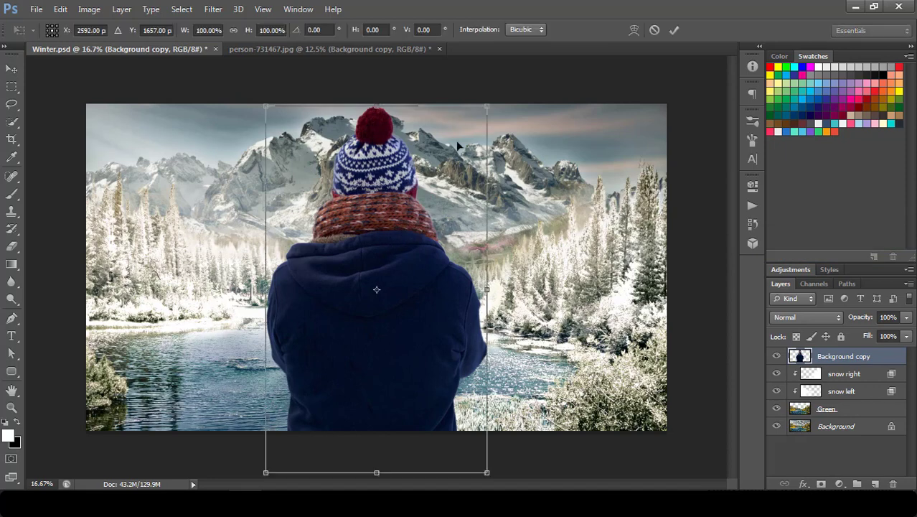
left_click_drag(488, 109, 449, 175)
left_click_drag(388, 308, 406, 281)
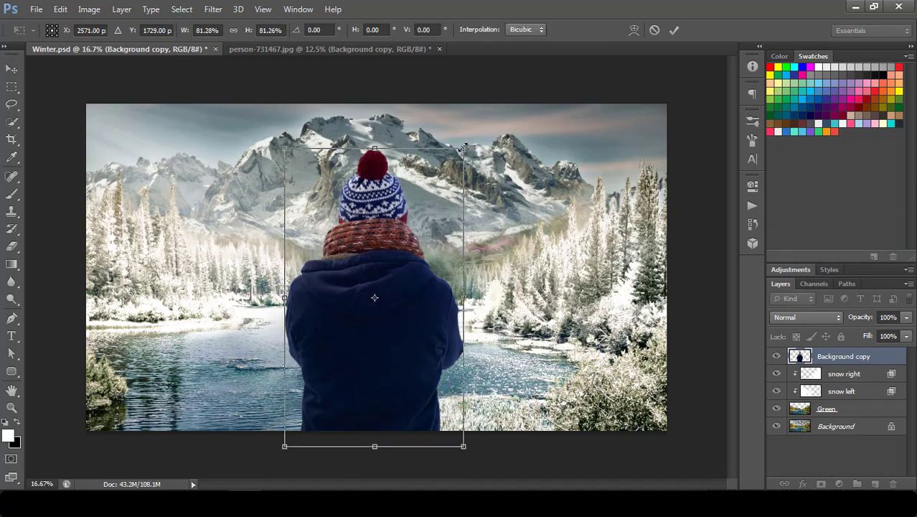
left_click_drag(464, 146, 459, 175)
left_click_drag(405, 264, 338, 275)
left_click_drag(396, 164, 401, 155)
left_click_drag(342, 231, 346, 244)
left_click_drag(398, 159, 396, 164)
left_click_drag(345, 221, 347, 221)
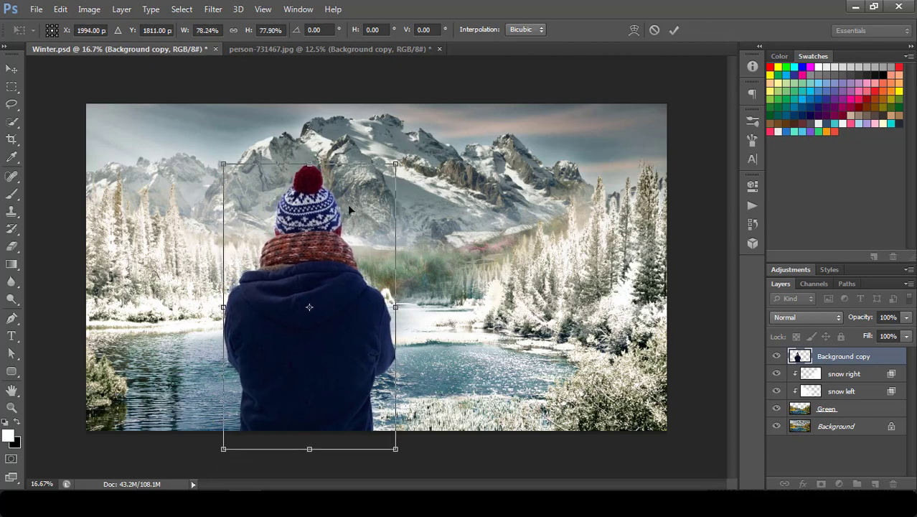
key("Return")
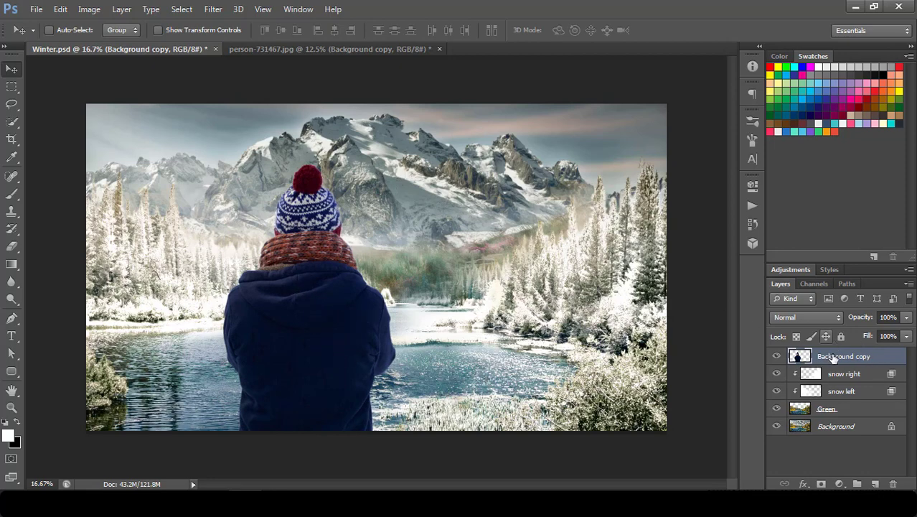
Add a Brightness/Contrast adjustment clipped to the person with Brightness -44 and Contrast -12
left_click(840, 484)
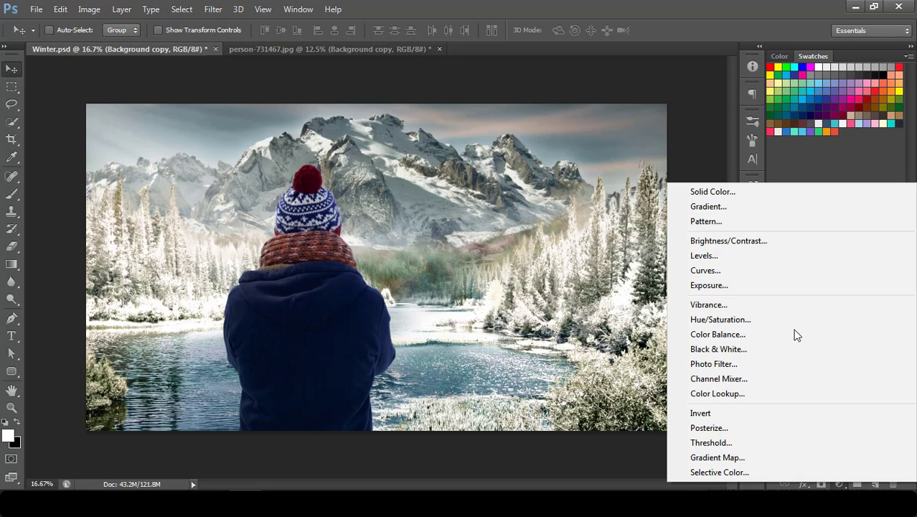
left_click(733, 239)
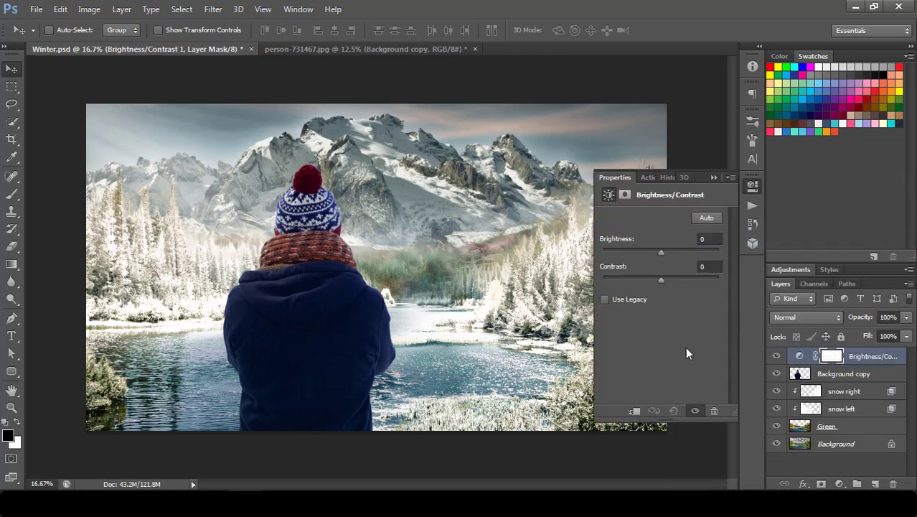
left_click(633, 412)
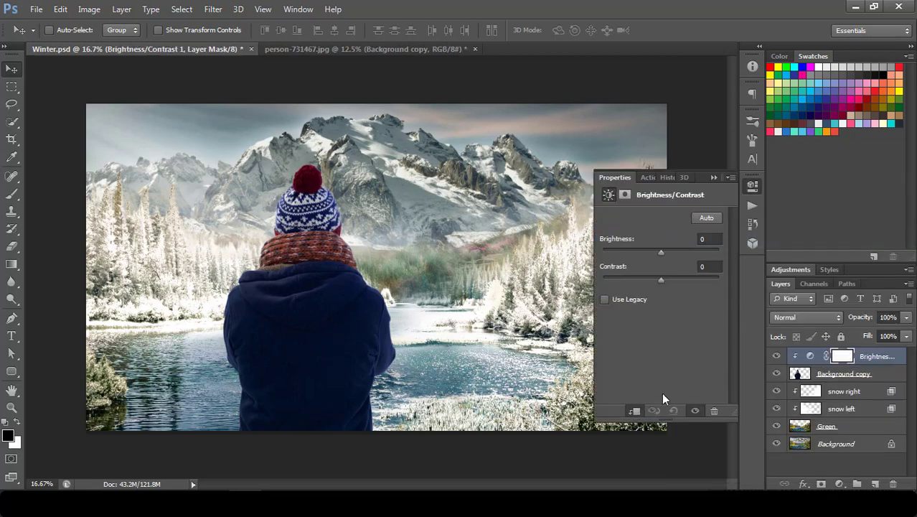
left_click_drag(661, 252, 645, 280)
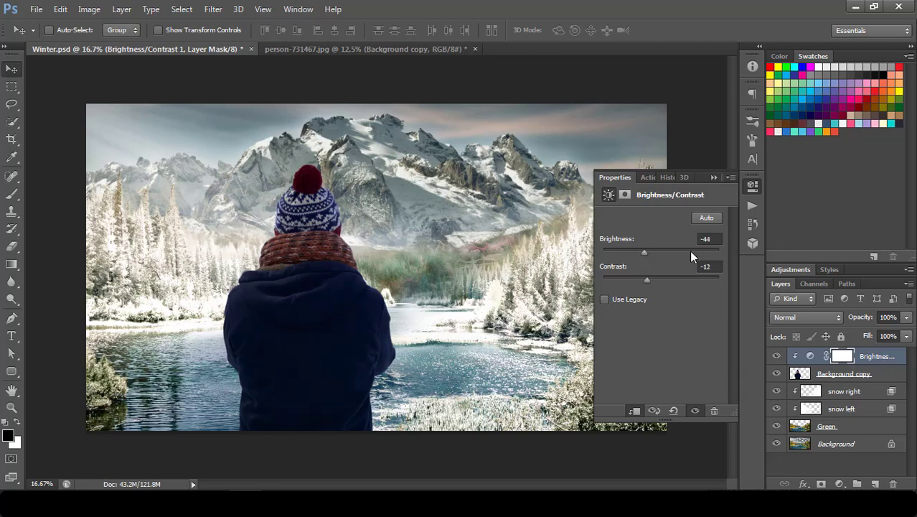
left_click(714, 177)
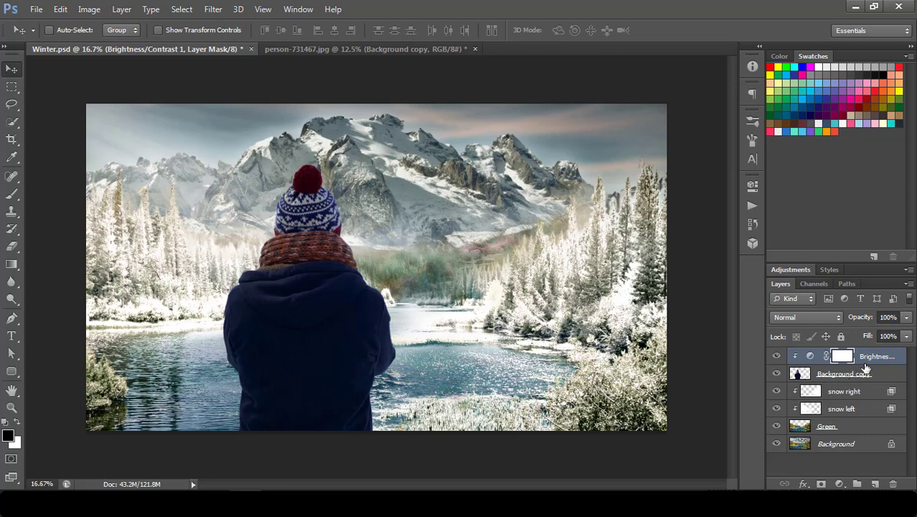
key("ctrl+shift+n")
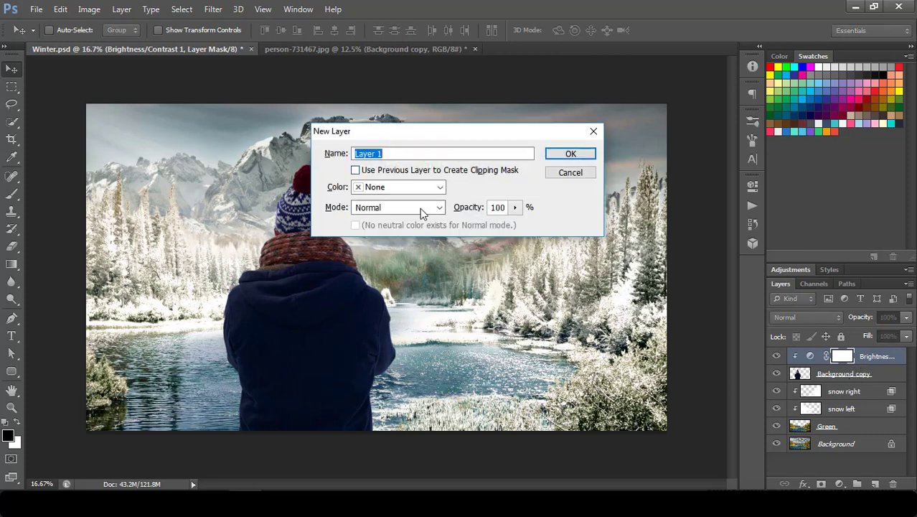
Create a Soft Light layer filled with 50% neutral gray and clip it above the person's adjustment
left_click(419, 208)
left_click(385, 178)
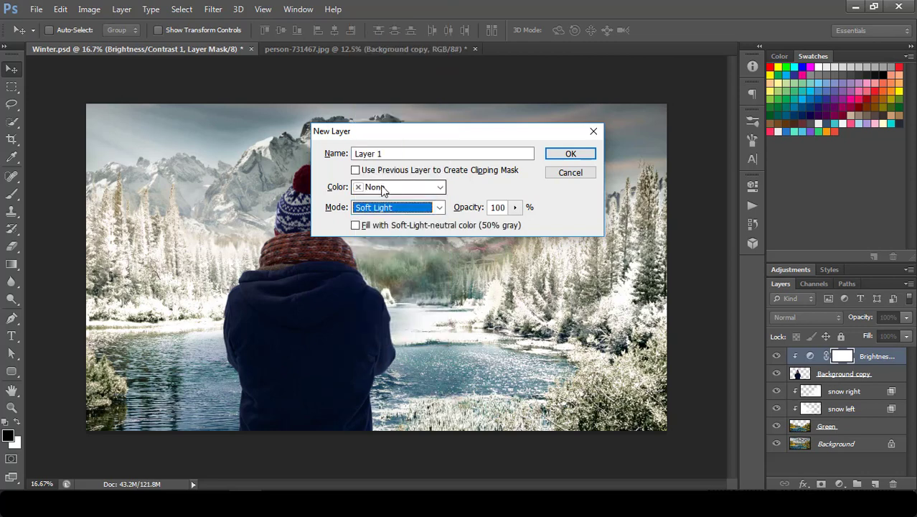
left_click(355, 225)
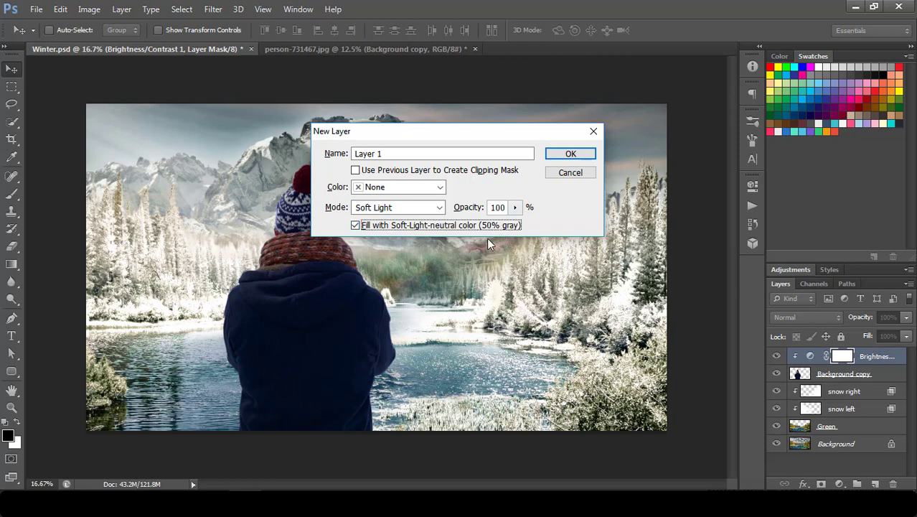
left_click(564, 157)
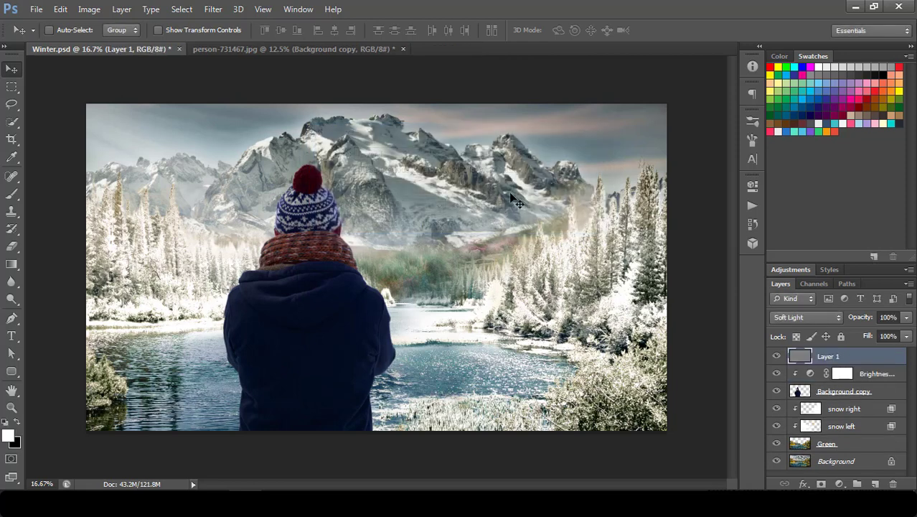
left_click(828, 363, "alt")
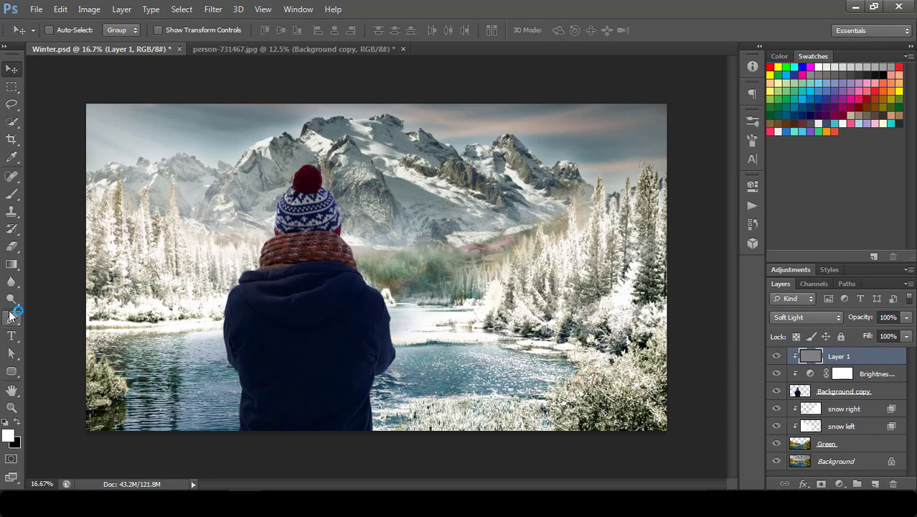
Lighten the hat's pompom with Dodge tool strokes on the gray layer
left_click_drag(11, 299, 49, 303)
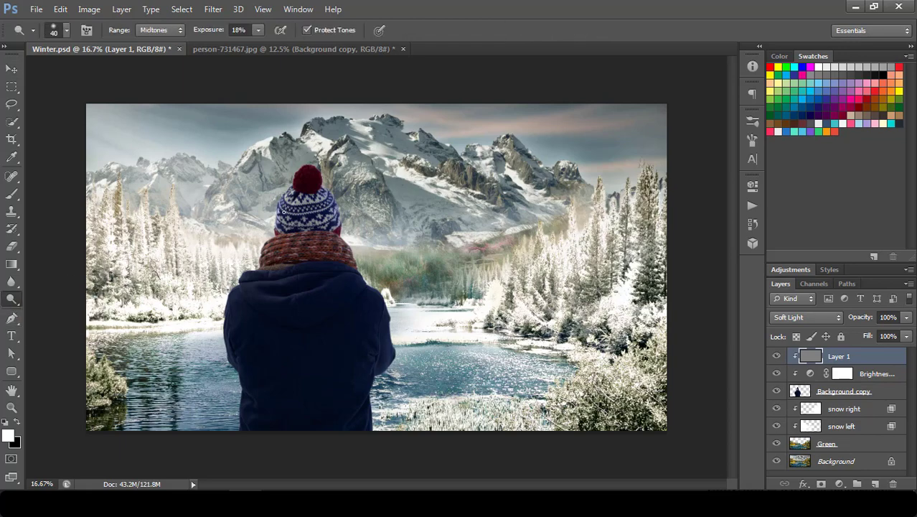
scroll(302, 208, "up", 2)
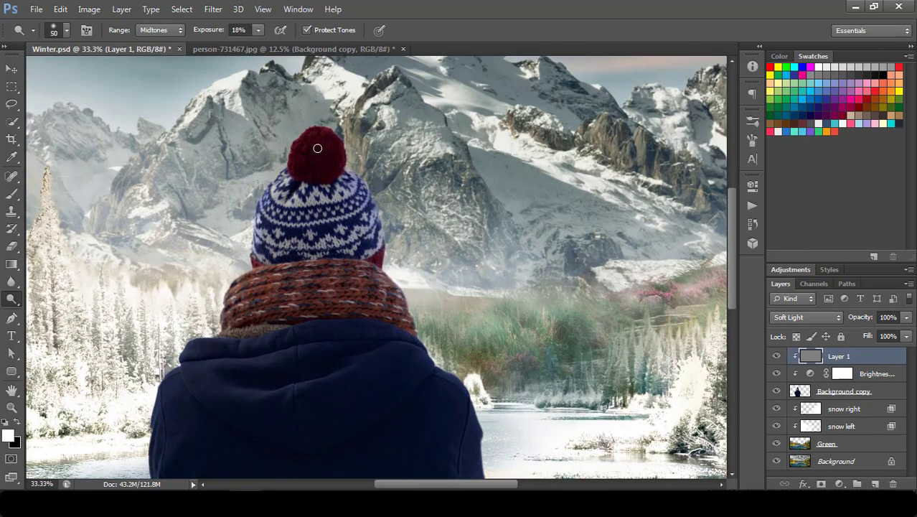
left_click_drag(317, 134, 290, 172)
Lower dodge exposure to 30% and lighten the scarf and coat with a larger brush
left_click(257, 30)
left_click_drag(268, 43, 267, 43)
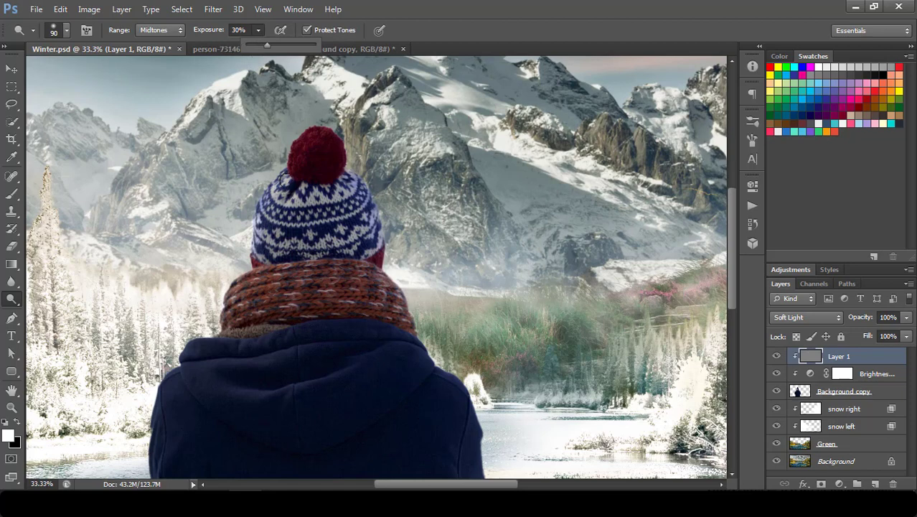
left_click(263, 226)
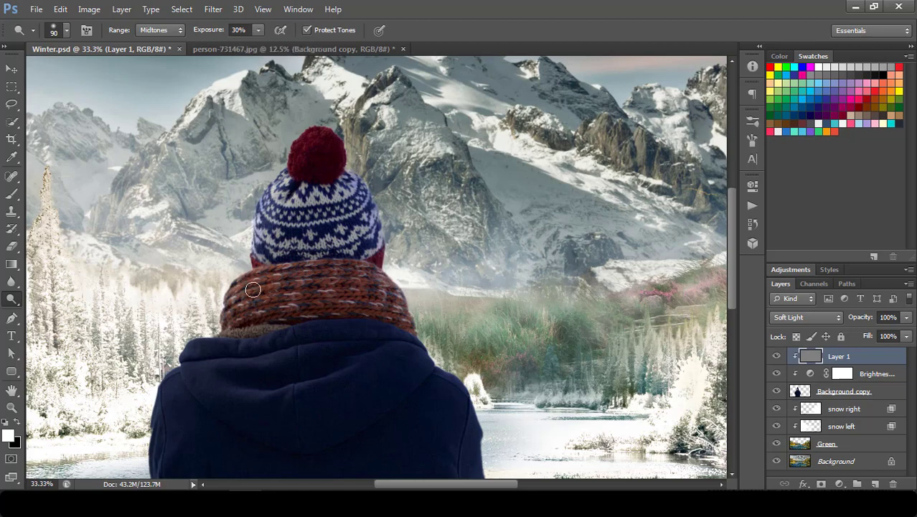
mouse_move(252, 287)
left_mouse_down()
mouse_move(234, 317)
mouse_move(258, 276)
left_mouse_up()
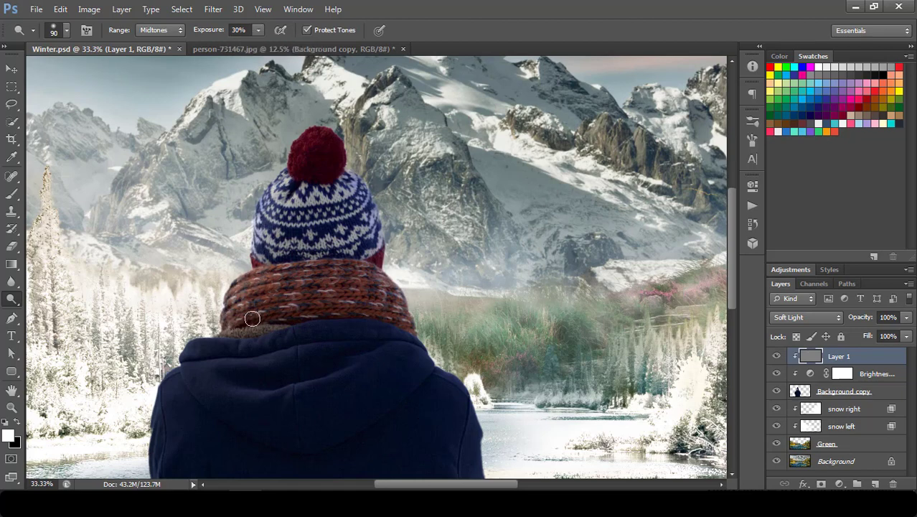
mouse_move(255, 317)
left_mouse_down()
mouse_move(339, 201)
mouse_move(338, 165)
left_mouse_up()
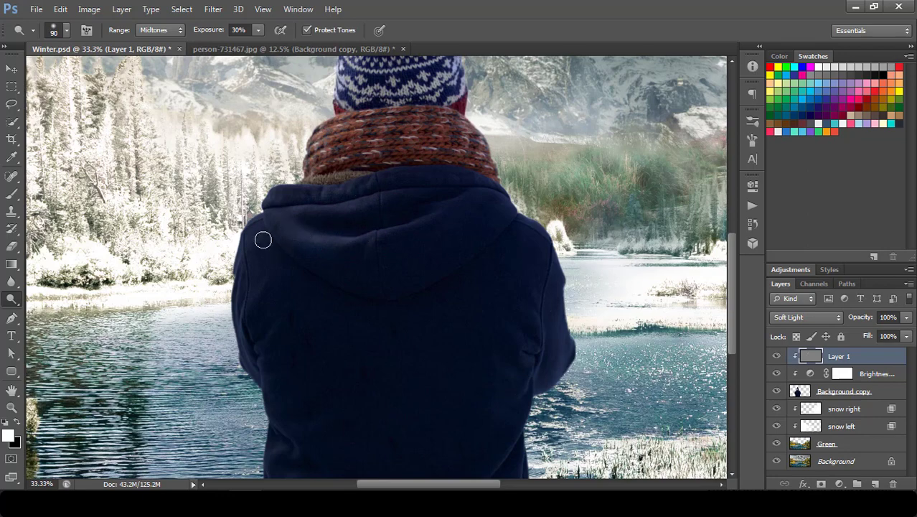
key("bracketright")
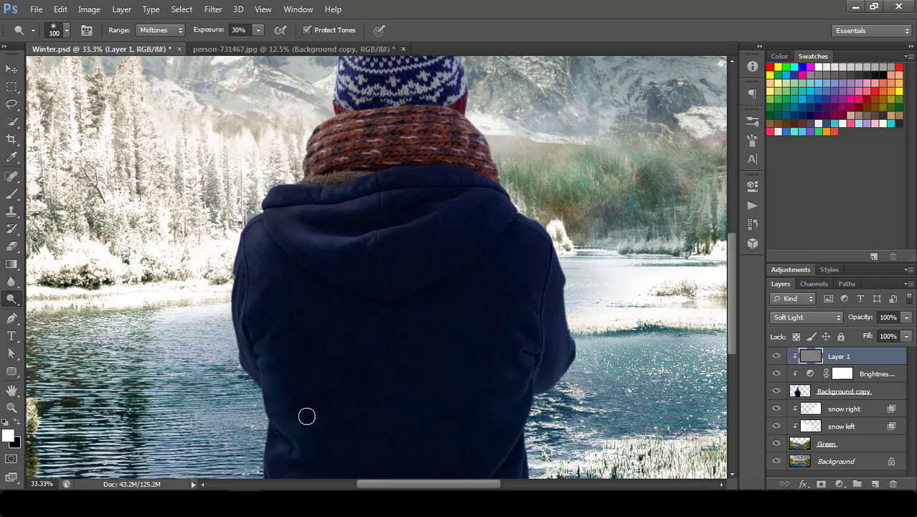
key("ctrl+minus")
key("ctrl+minus")
key("ctrl+minus")
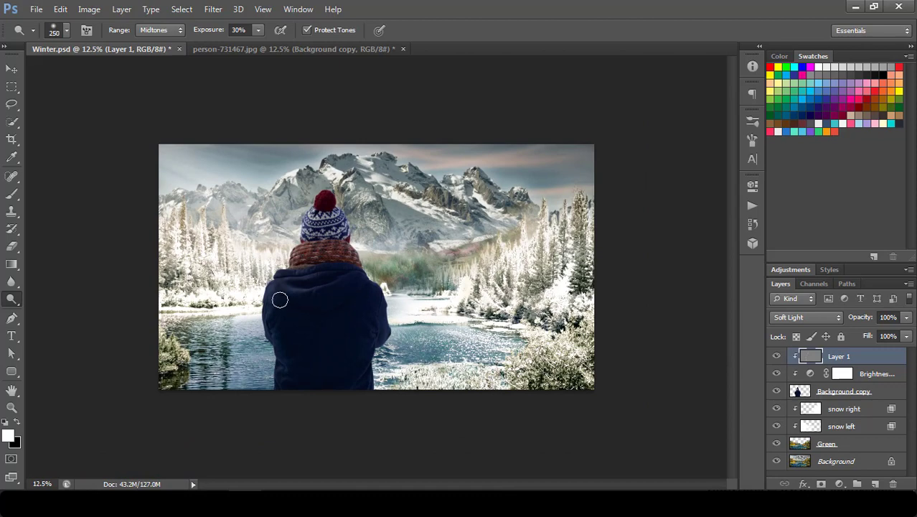
key("bracketright")
key("bracketright")
right_click(13, 300)
Darken the lower hoodie with Burn strokes at 25% exposure, brush enlarged up to 600 px
left_click(60, 311)
left_click_drag(354, 236, 369, 236)
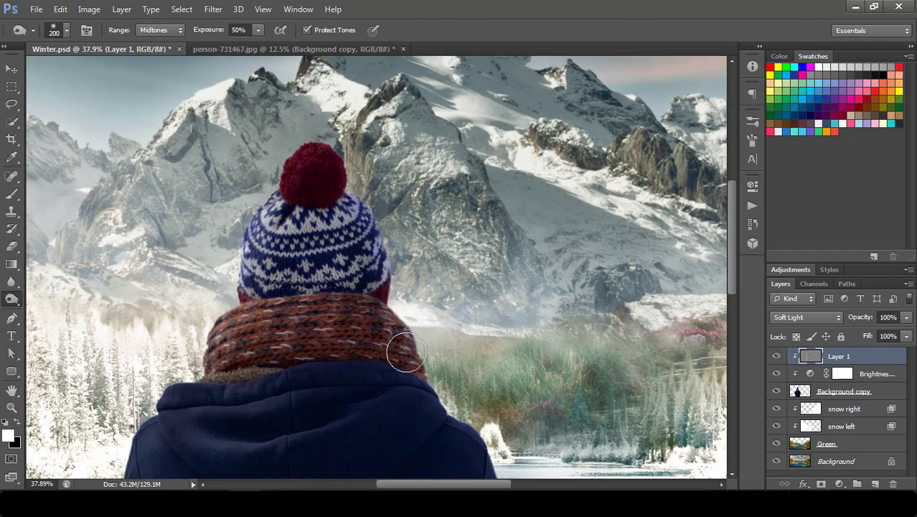
left_click_drag(406, 364, 410, 251)
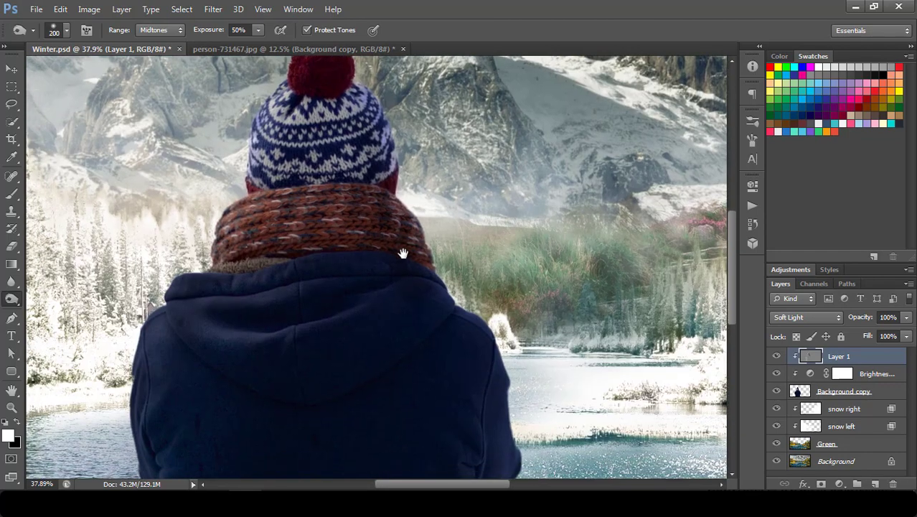
key("bracketleft")
key("bracketleft")
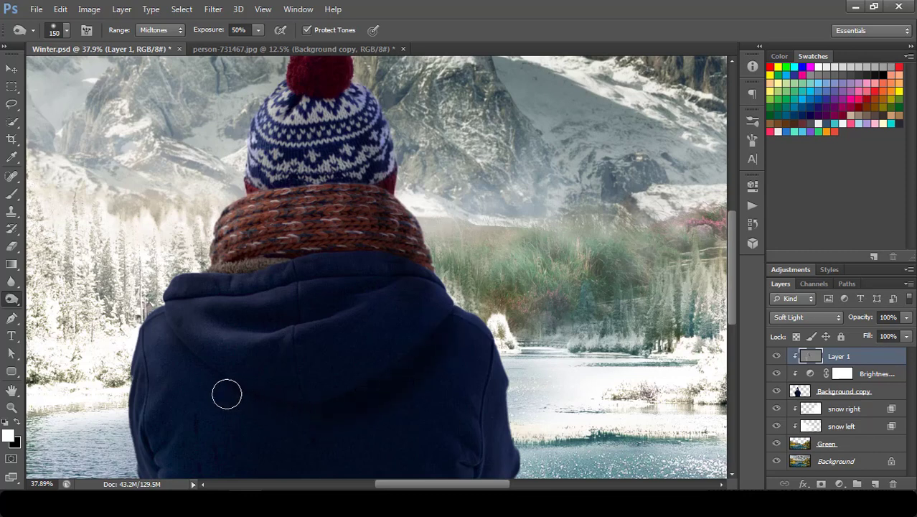
key("bracketright")
key("bracketright")
key("bracketright")
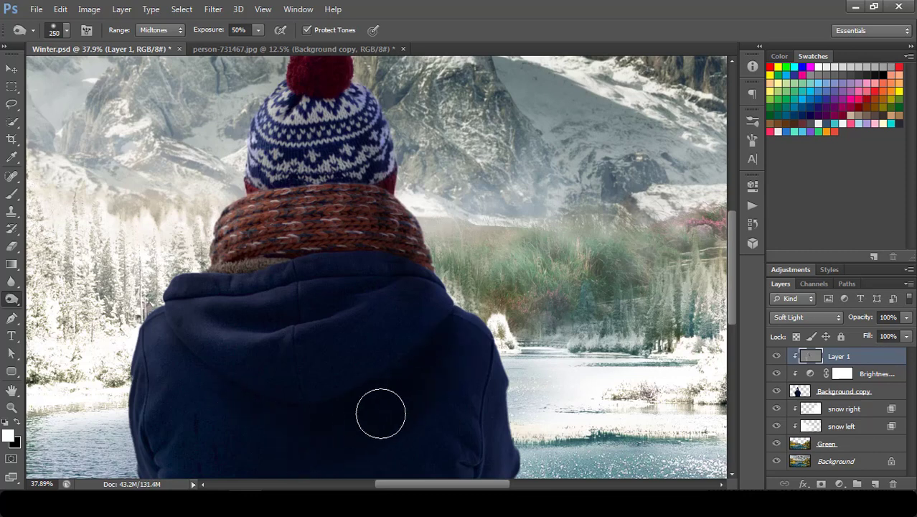
left_click_drag(452, 352, 418, 225)
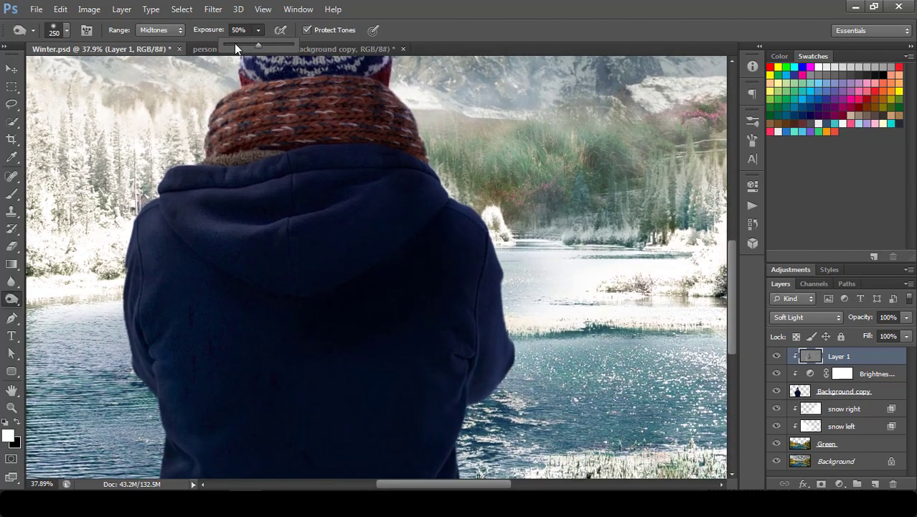
left_click_drag(234, 44, 238, 44)
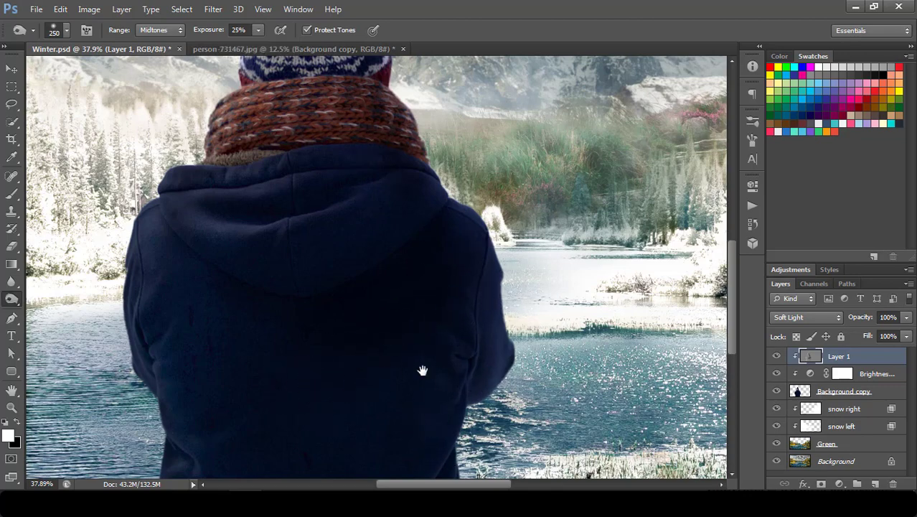
left_click_drag(423, 357, 454, 221)
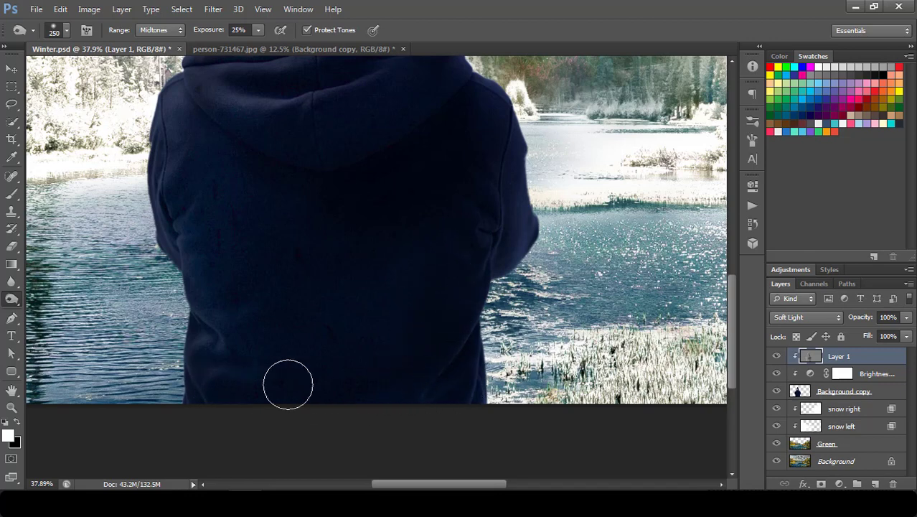
mouse_move(332, 380)
left_mouse_down()
mouse_move(234, 362)
mouse_move(418, 302)
mouse_move(324, 335)
mouse_move(353, 323)
left_mouse_up()
key("bracketright")
key("bracketright")
key("bracketright")
key("bracketright")
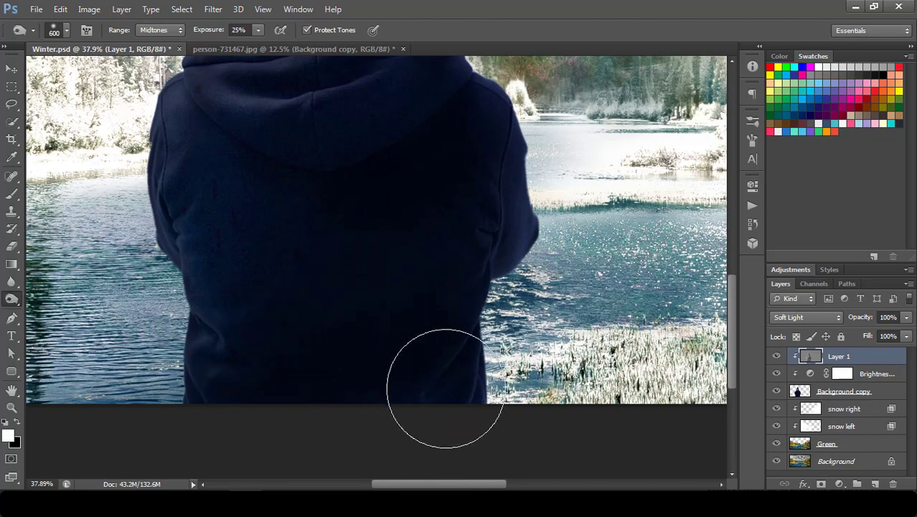
mouse_move(444, 391)
left_mouse_down()
mouse_move(323, 403)
mouse_move(419, 395)
mouse_move(459, 253)
mouse_move(453, 332)
mouse_move(473, 318)
mouse_move(423, 335)
left_mouse_up()
key("ctrl+minus")
key("ctrl+minus")
key("ctrl+minus")
key("ctrl+minus")
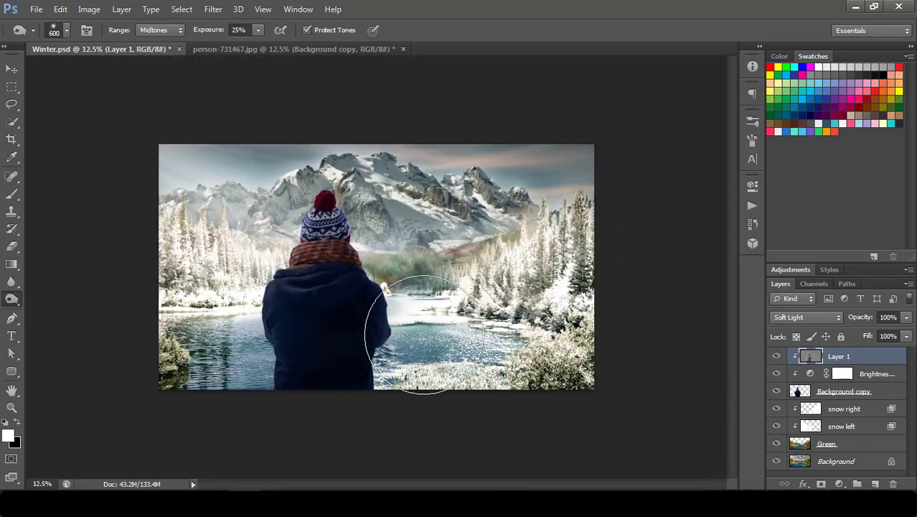
Toggle Layer 1's visibility to compare the hoodie with and without the shading
left_click(777, 357)
left_click(777, 357)
left_click(777, 357)
left_click(777, 357)
left_click(778, 358)
left_click(778, 358)
left_click(778, 358)
left_click(778, 358)
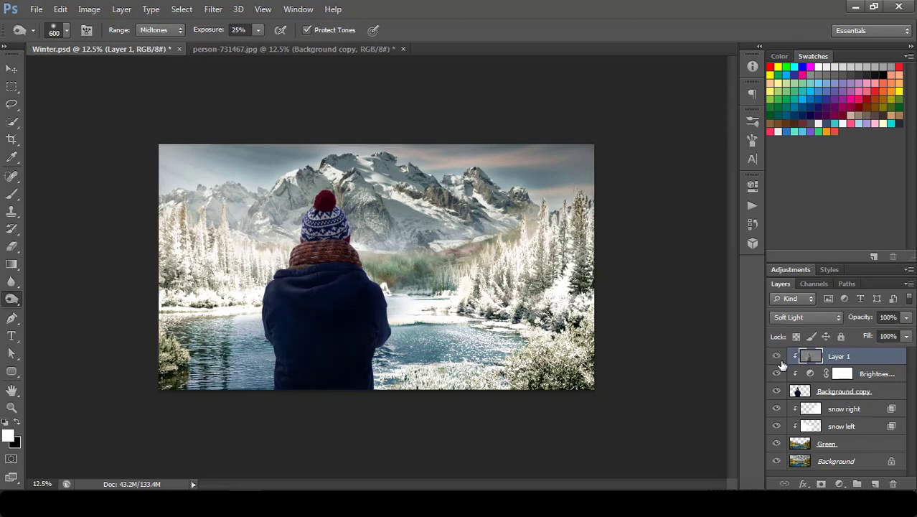
Group Layer 1 through Background copy into a single layer group
left_click(11, 68)
left_click_drag(334, 287, 336, 287)
left_click(836, 393, "shift")
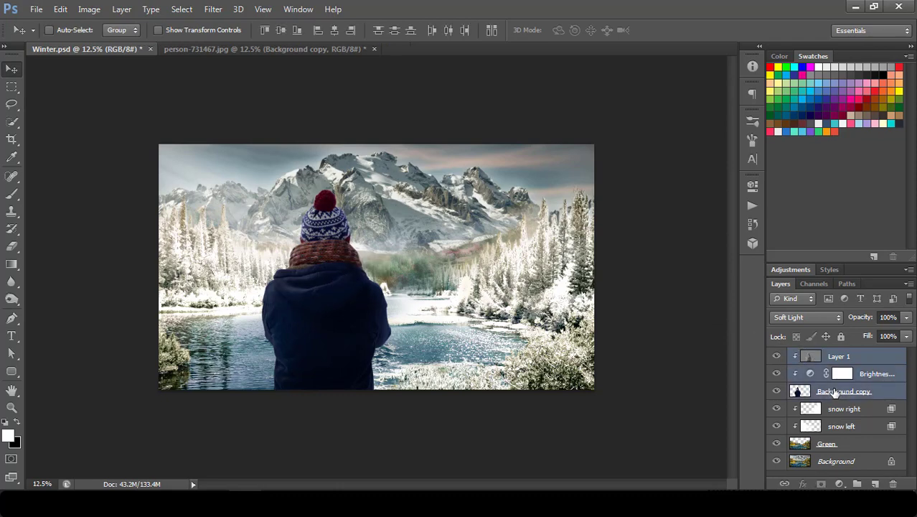
key("ctrl+g")
left_click(776, 356)
left_click(776, 355)
Nudge the person slightly lower and rename the group 'Person'
left_click_drag(361, 320, 341, 329)
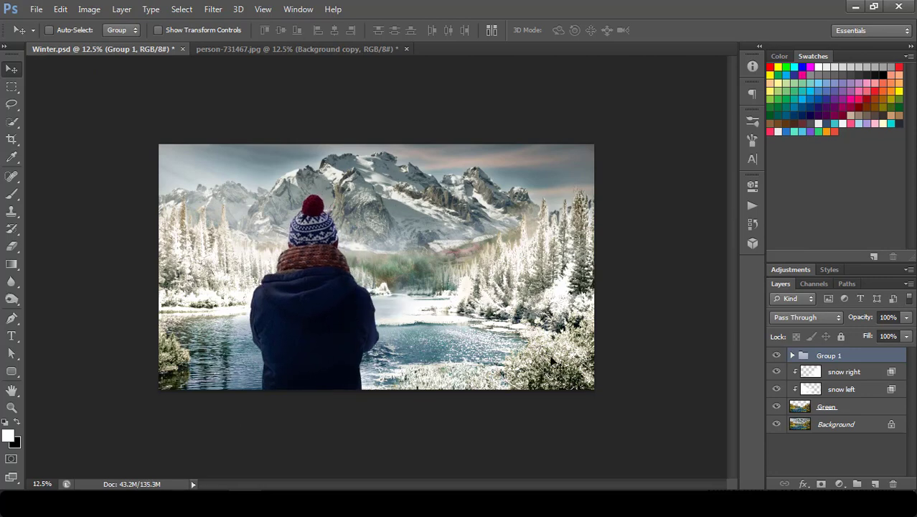
left_click(777, 357)
left_click(777, 356)
double_click(828, 356)
type("Person")
key("Return")
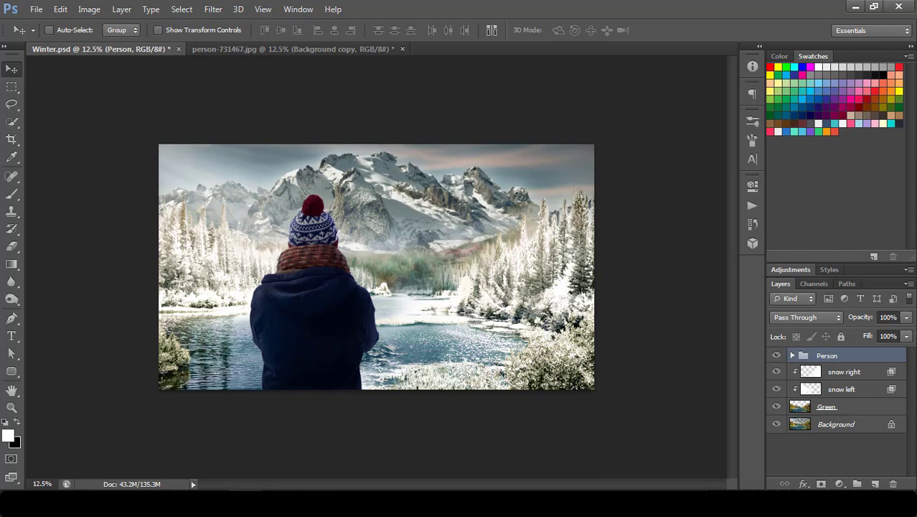
Switch to the Model Stock Explorer window, go up to Stock Images and search for 'mod'
left_click(164, 485)
left_click(182, 450)
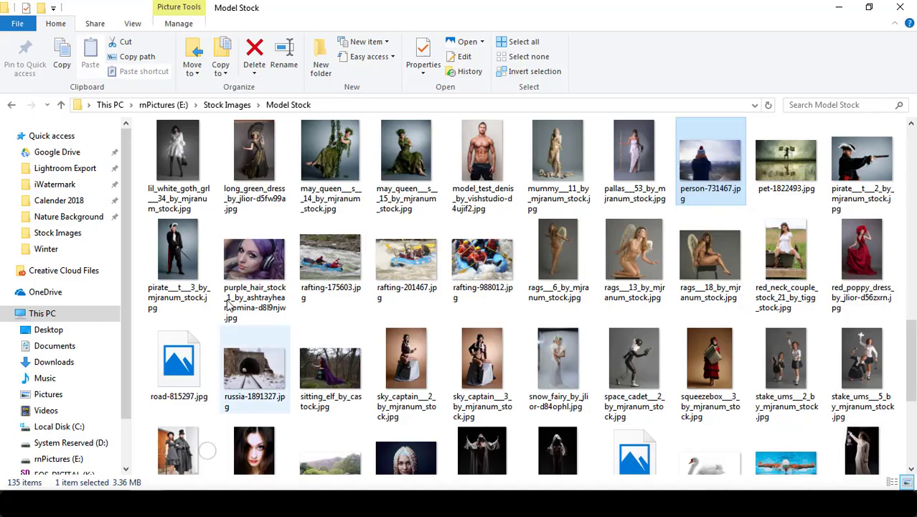
left_click(231, 105)
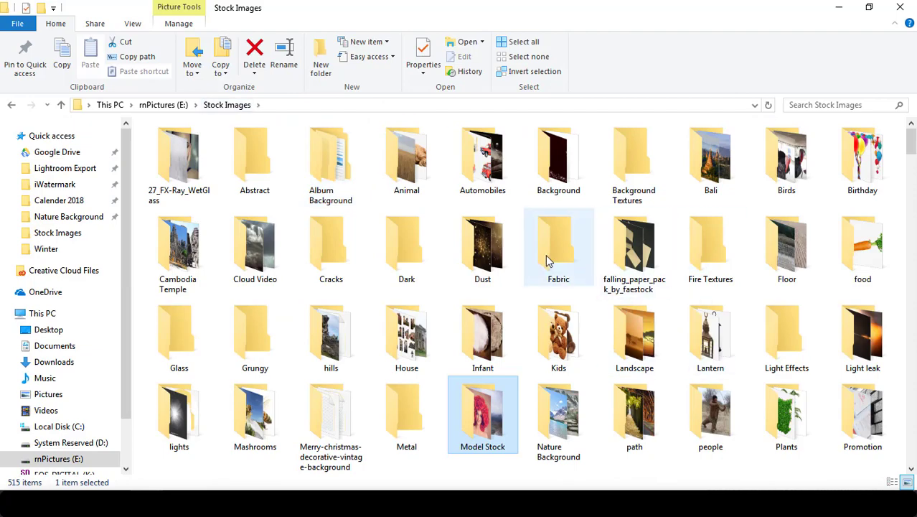
key("s")
key("s")
key("s")
key("s")
key("s")
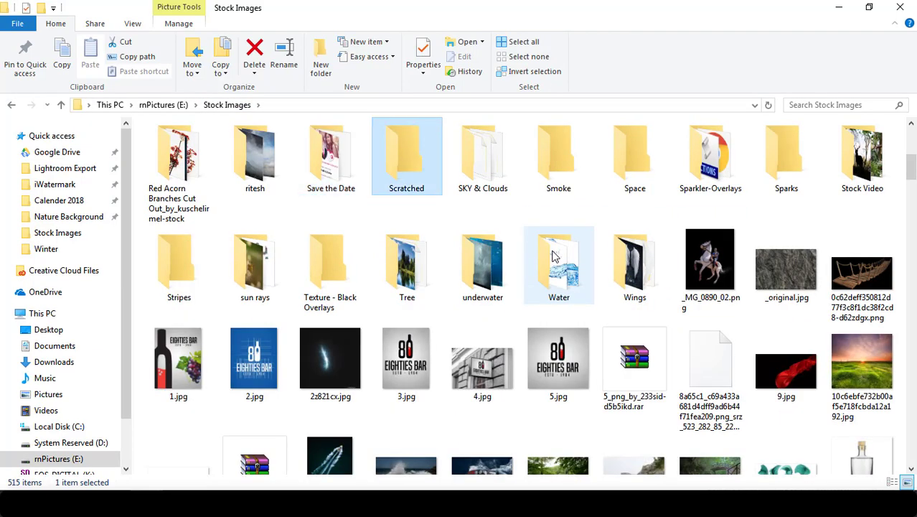
left_click_drag(912, 178, 911, 252)
left_click(811, 105)
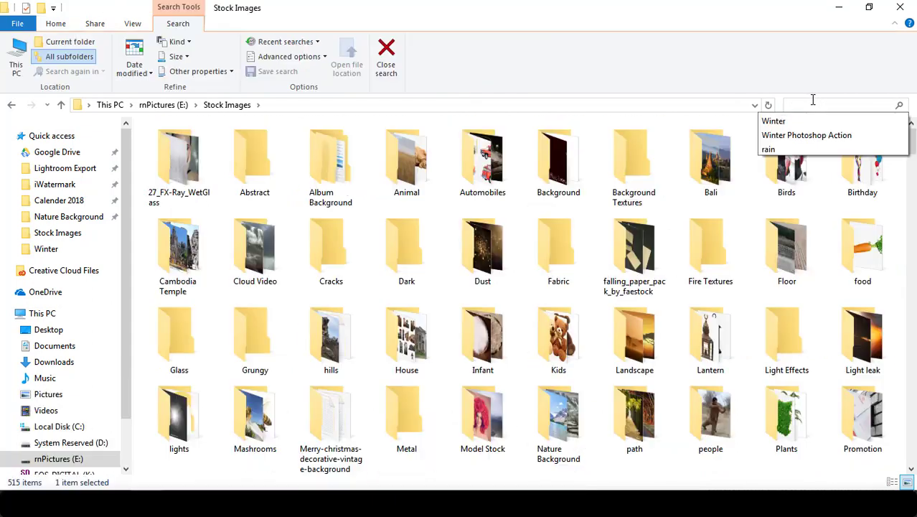
type("mod")
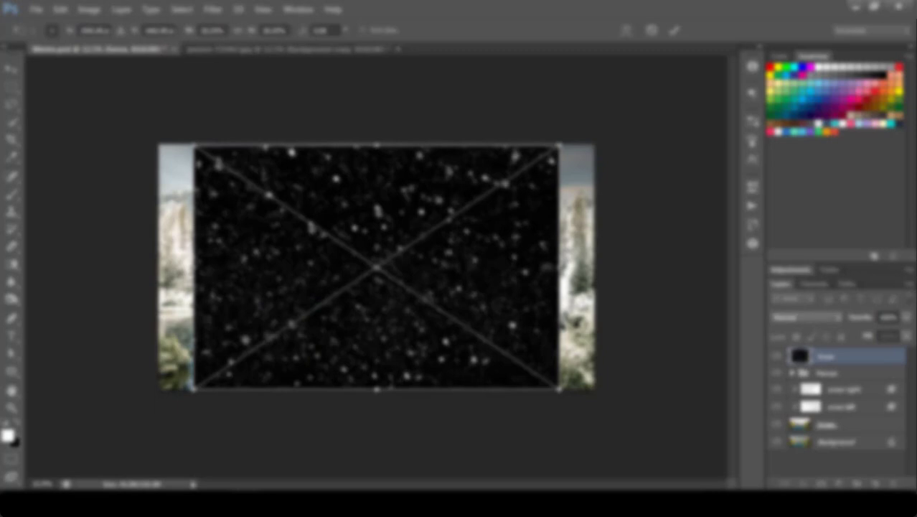
Place the snow image below Person, scale it to cover the canvas, and set Screen mode
key("Return")
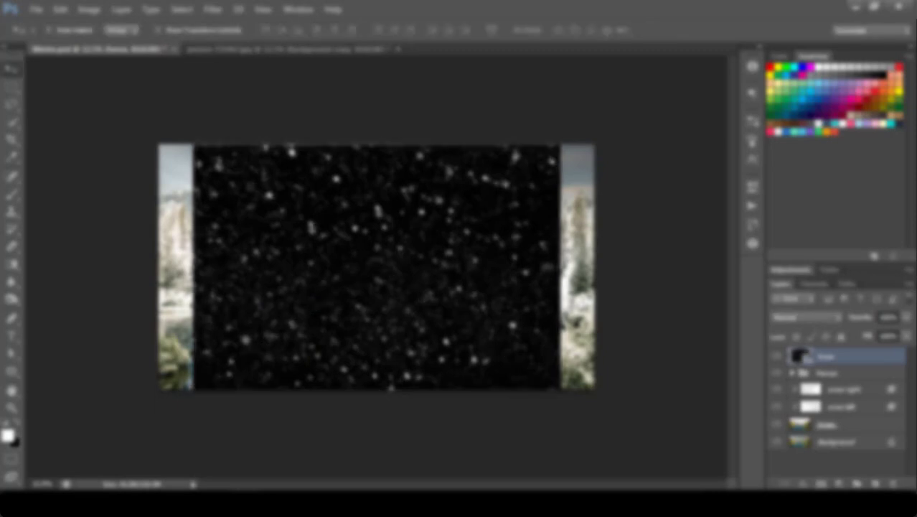
key("ctrl+bracketleft")
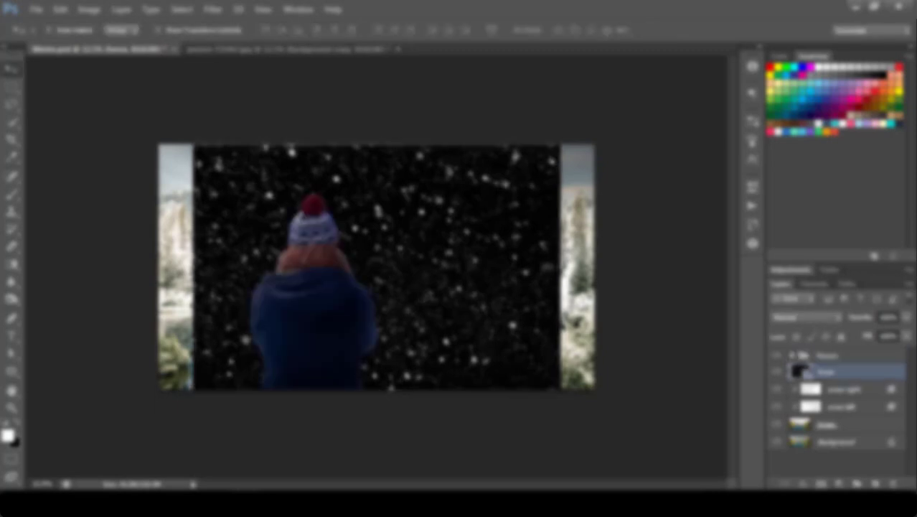
key("ctrl+t")
left_click_drag(561, 141, 610, 128)
key("Return")
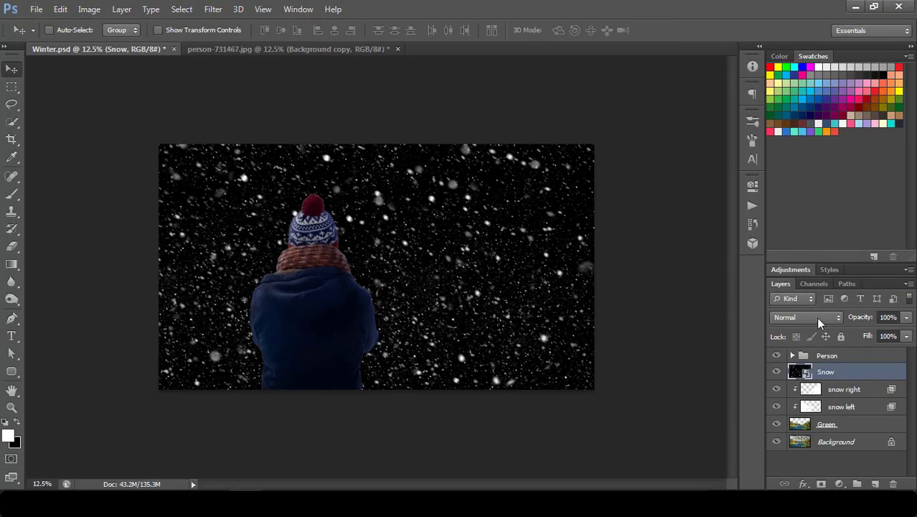
left_click(808, 318)
left_click(797, 107)
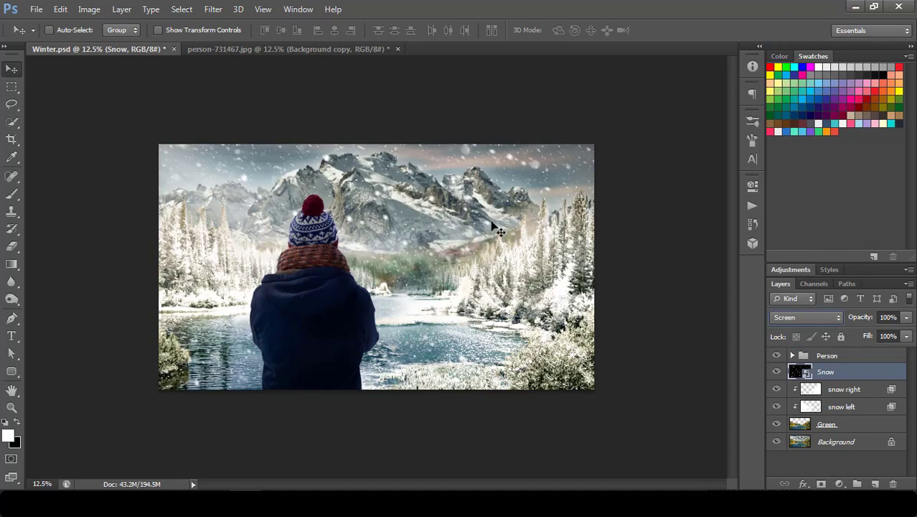
left_click_drag(500, 228, 495, 223)
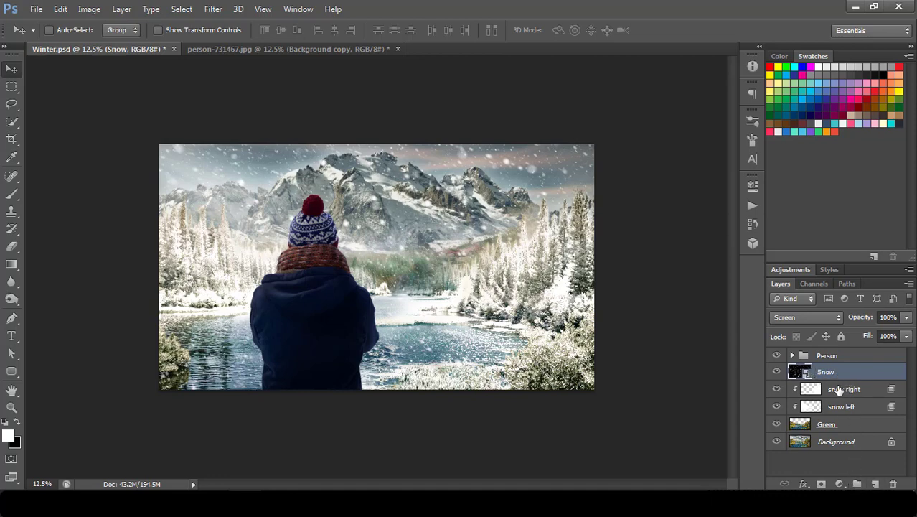
Add a Brightness/Contrast adjustment above snow right with Brightness -56 and Contrast -13
left_click(839, 389)
left_click(837, 485)
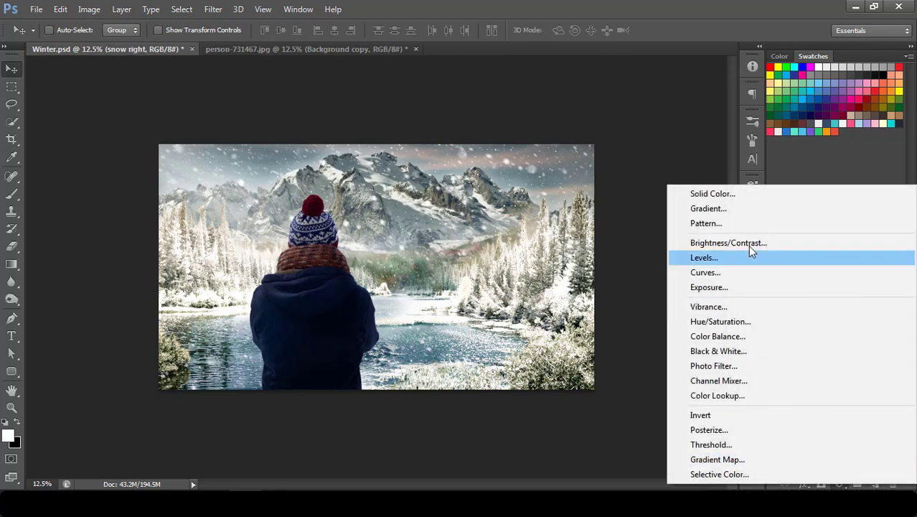
left_click(744, 244)
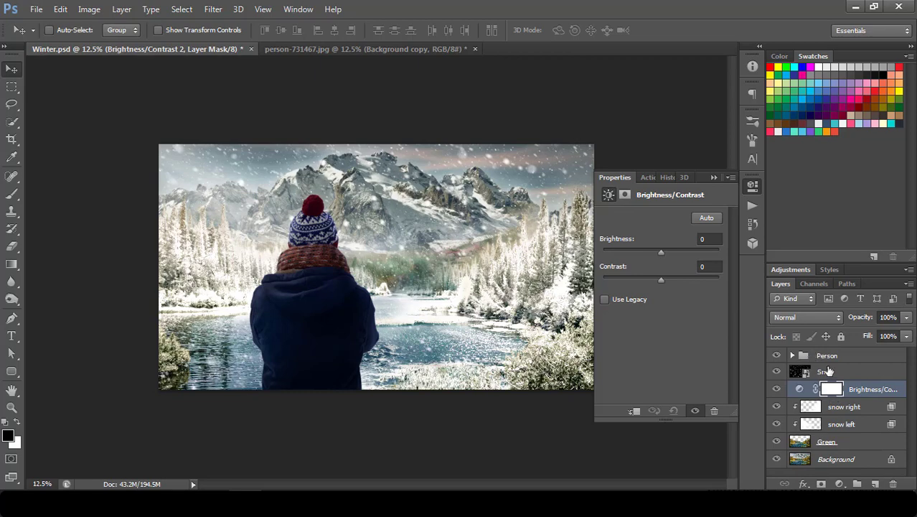
left_click_drag(662, 252, 641, 253)
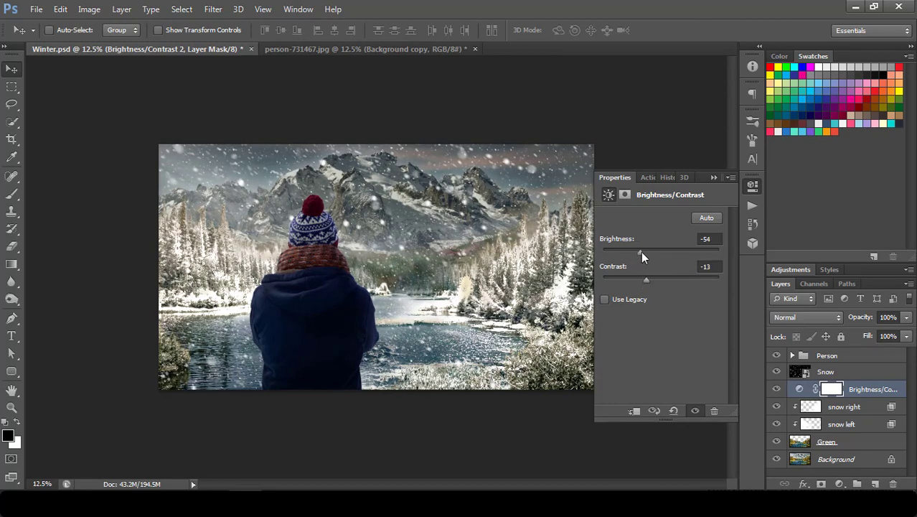
left_click(750, 189)
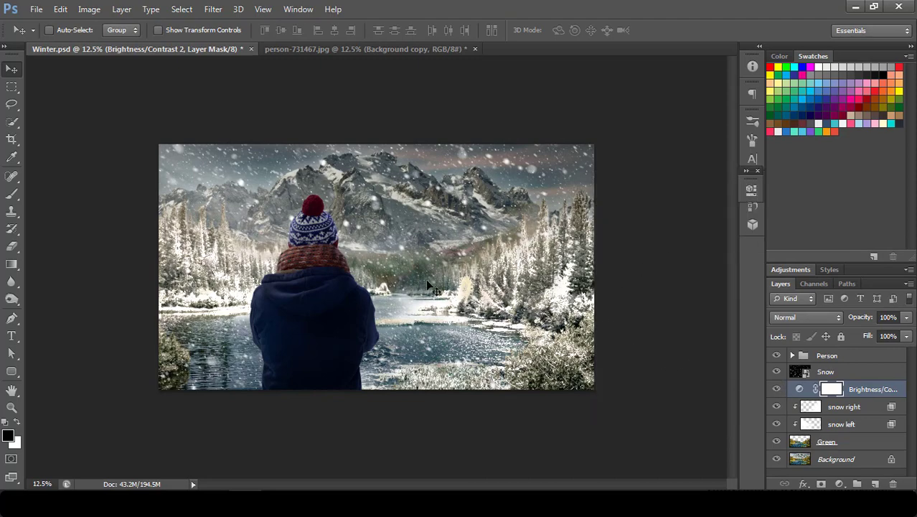
Zoom and pan to inspect the darkened landscape and the hooded figure up close
left_click(316, 282)
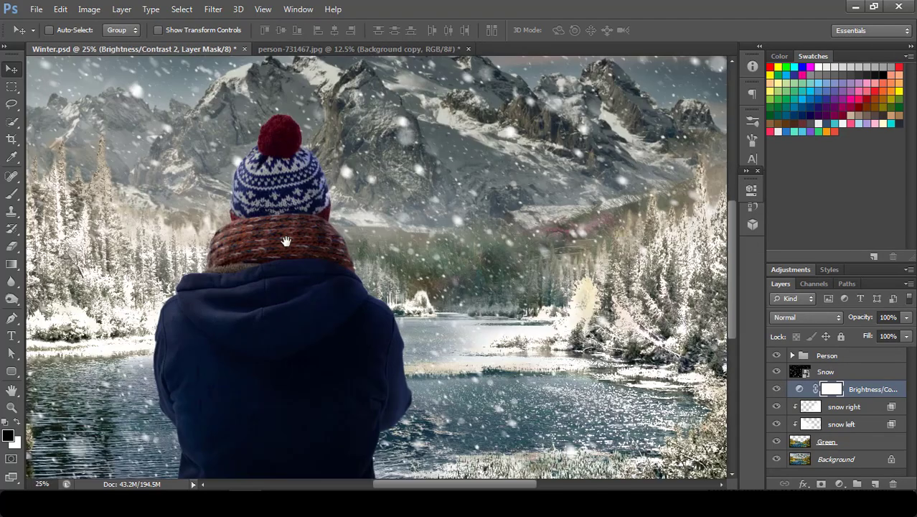
left_click_drag(309, 286, 374, 251)
mouse_move(545, 269)
left_mouse_down()
mouse_move(353, 270)
mouse_move(619, 218)
mouse_move(545, 258)
left_mouse_up()
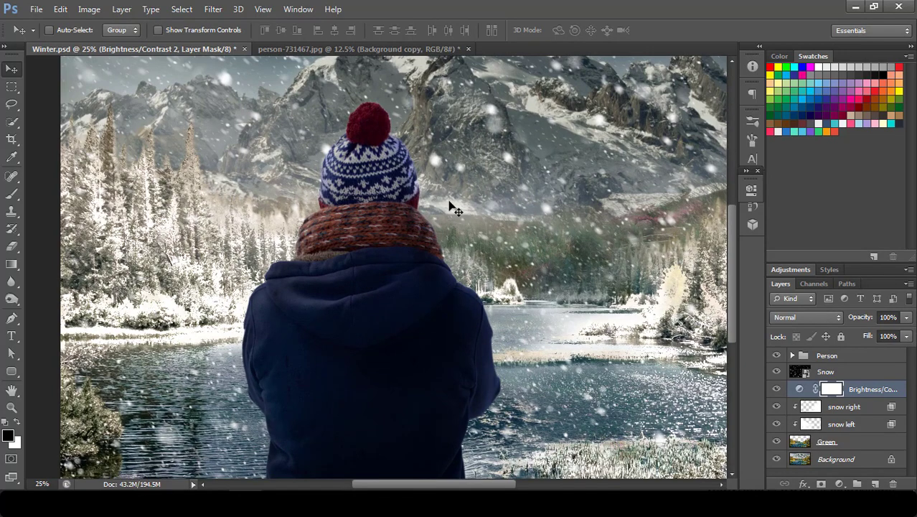
key("ctrl+minus")
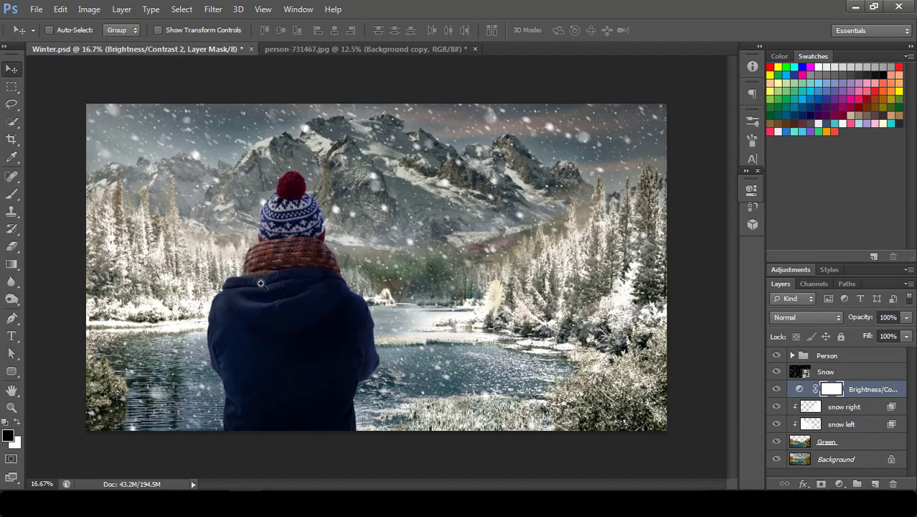
mouse_move(254, 289)
left_mouse_down()
mouse_move(321, 321)
mouse_move(235, 291)
left_mouse_up()
left_click_drag(540, 242, 399, 319)
key("ctrl+minus")
key("ctrl+minus")
key("ctrl+minus")
key("ctrl+minus")
key("ctrl+minus")
Add a new empty layer above the Person group and name it 'snowflaks'
left_click(849, 356)
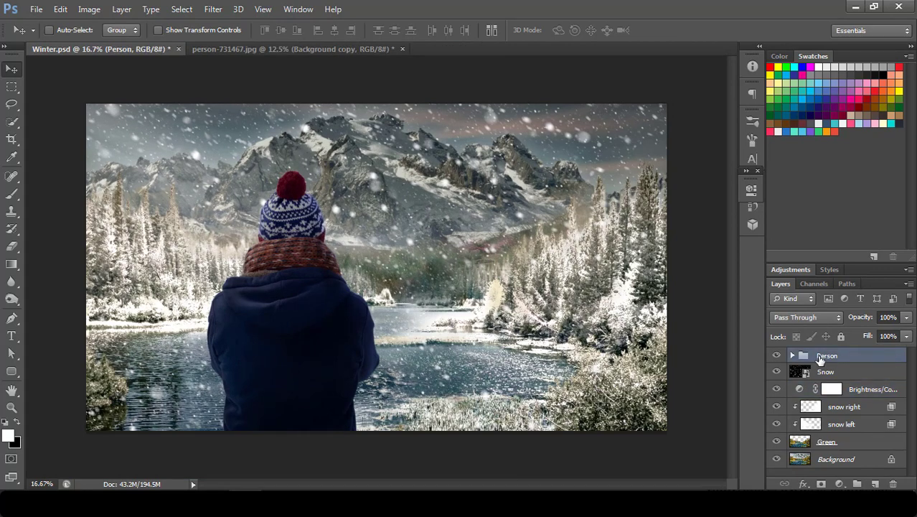
left_click(876, 485)
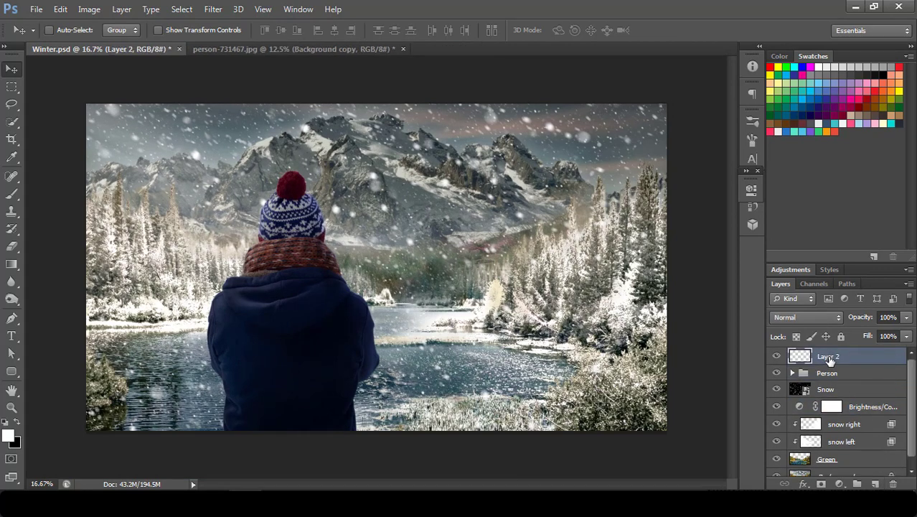
double_click(829, 357)
type("snow")
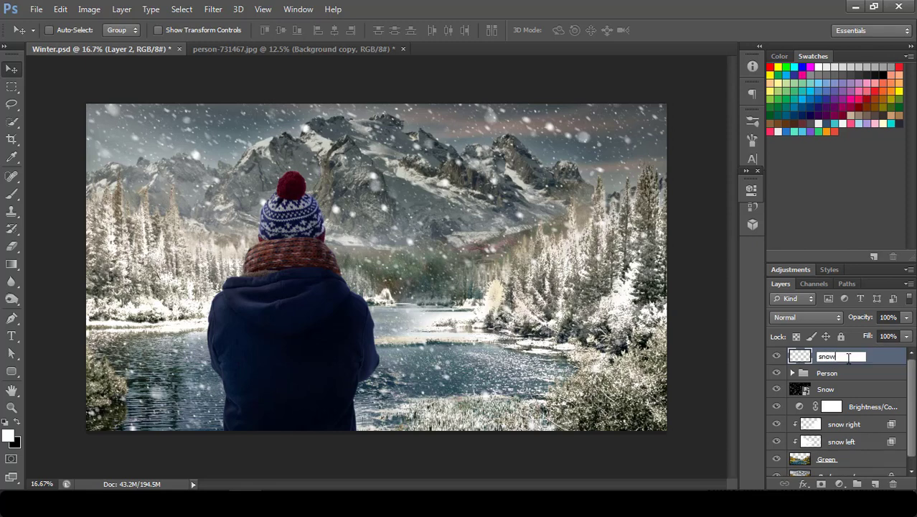
type("flake")
key("Return")
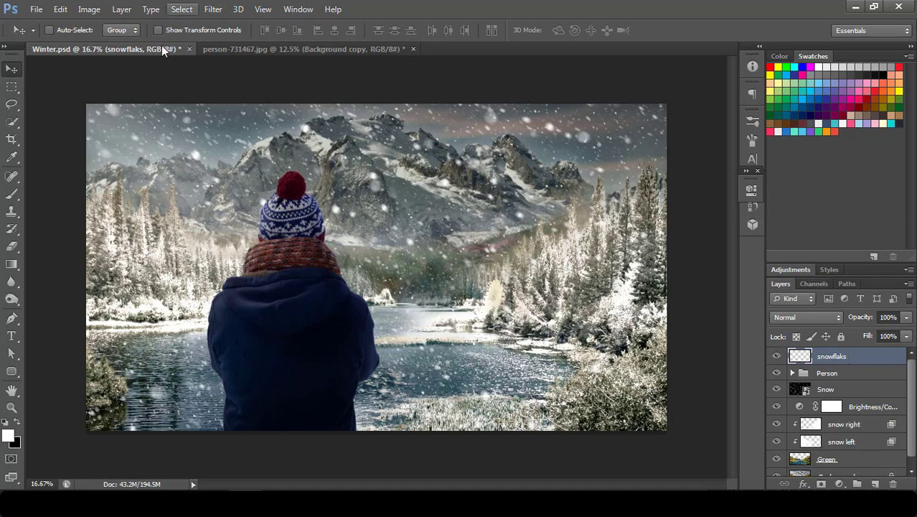
Choose the Brush tool with the 30 px scattered-snowflake preset
left_click(12, 193)
left_click(59, 30)
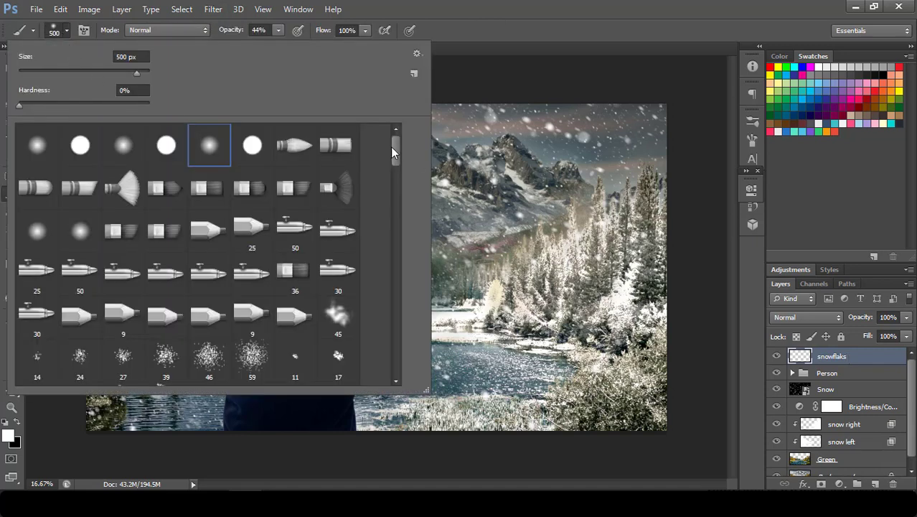
left_click_drag(394, 150, 379, 361)
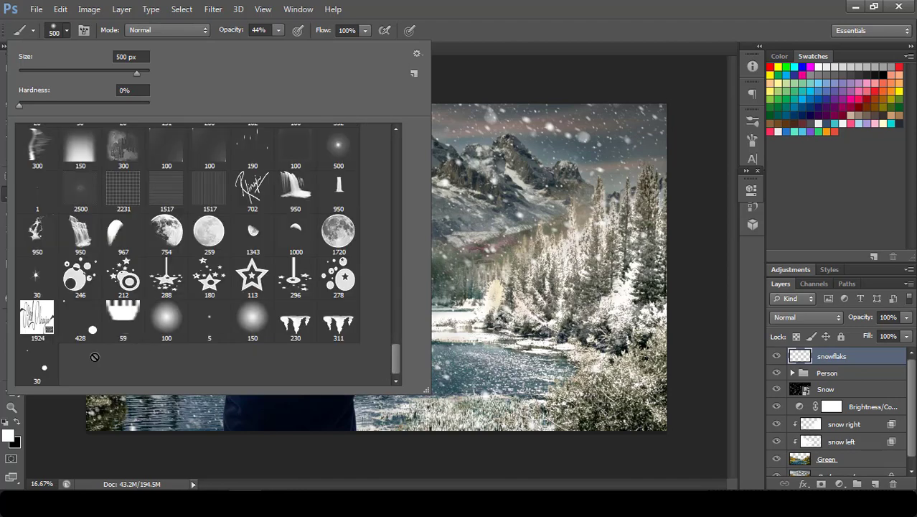
left_click(32, 367)
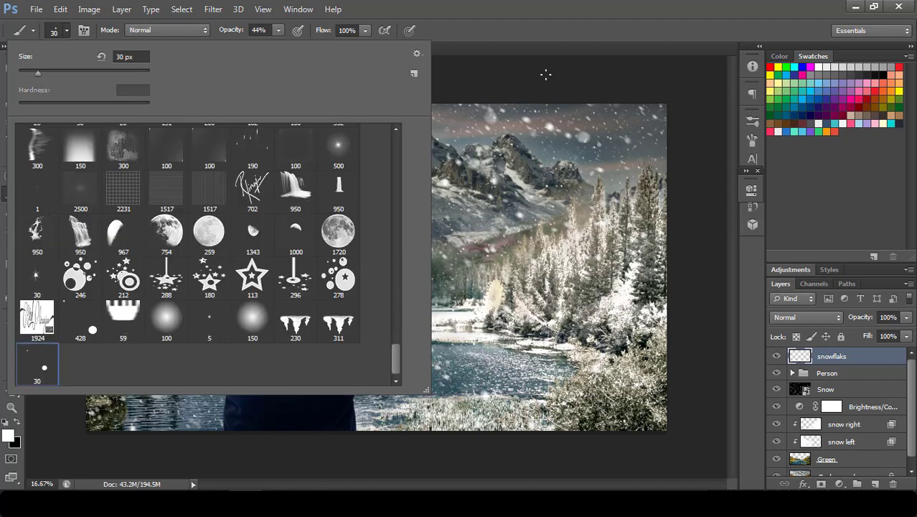
left_click(542, 75)
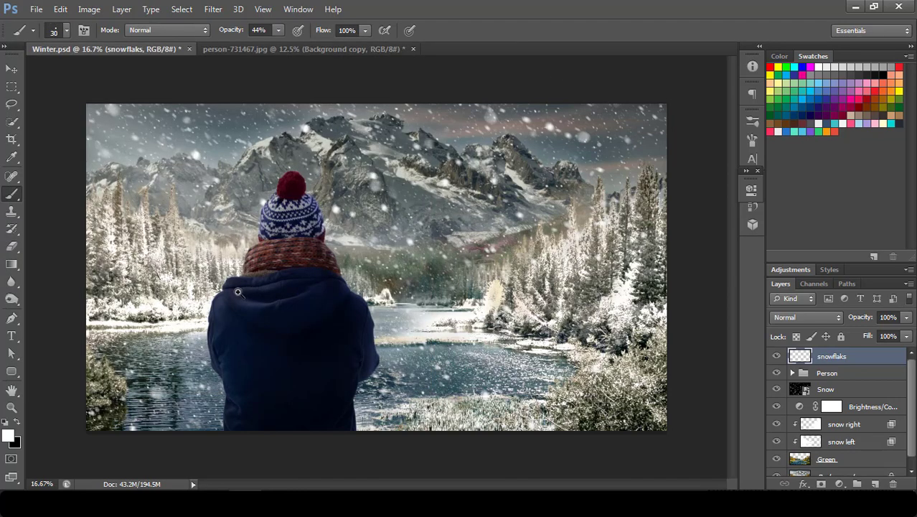
scroll(254, 288, "up", 3)
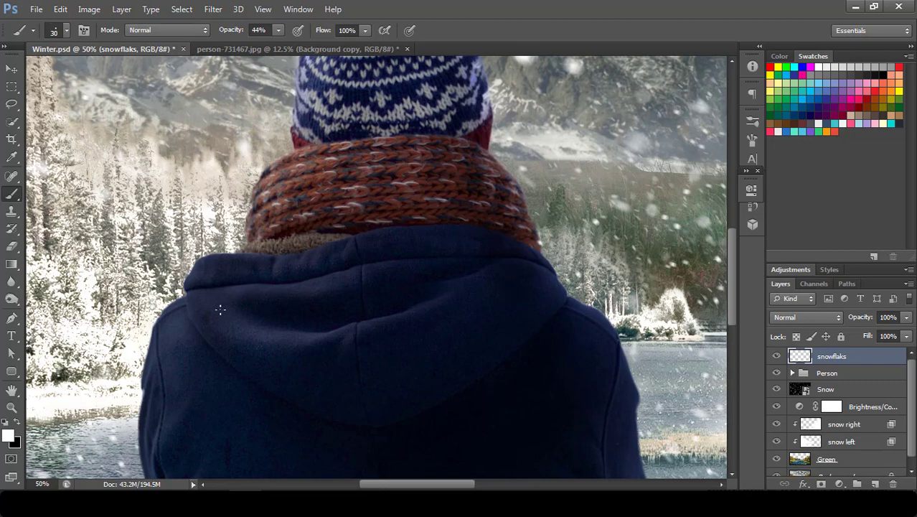
key("bracketright")
key("bracketright")
key("bracketright")
key("bracketright")
key("bracketright")
key("bracketright")
key("bracketright")
key("bracketright")
key("bracketright")
key("bracketright")
key("bracketright")
key("bracketright")
key("bracketright")
key("bracketright")
key("bracketleft")
key("bracketleft")
key("bracketleft")
key("bracketleft")
key("bracketleft")
key("bracketleft")
key("bracketleft")
key("bracketleft")
key("bracketleft")
key("bracketleft")
left_click(229, 264)
left_click(221, 292)
key("bracketleft")
key("bracketleft")
key("bracketleft")
scroll(211, 265, "up", 1)
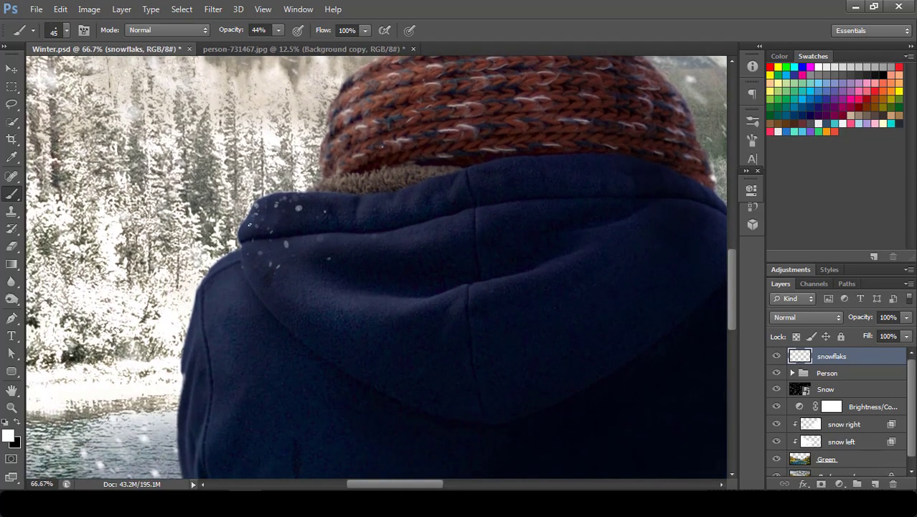
left_click(263, 208)
left_click(240, 284)
left_click(205, 284)
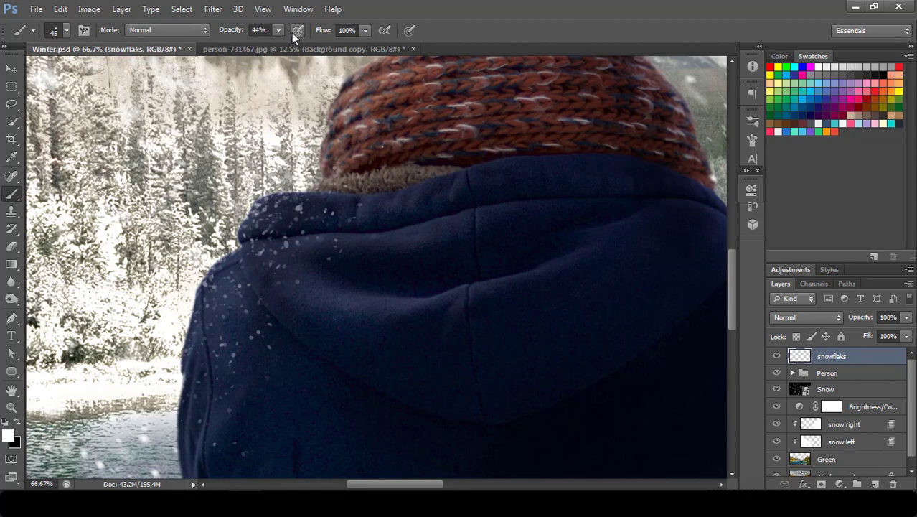
key("ctrl+z")
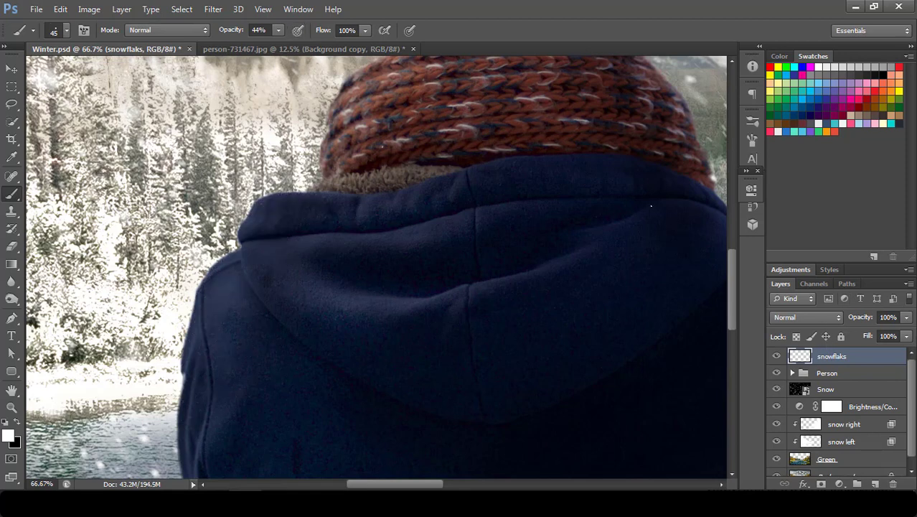
Set the brush opacity to 100% and the brush size to 45
left_click(278, 33)
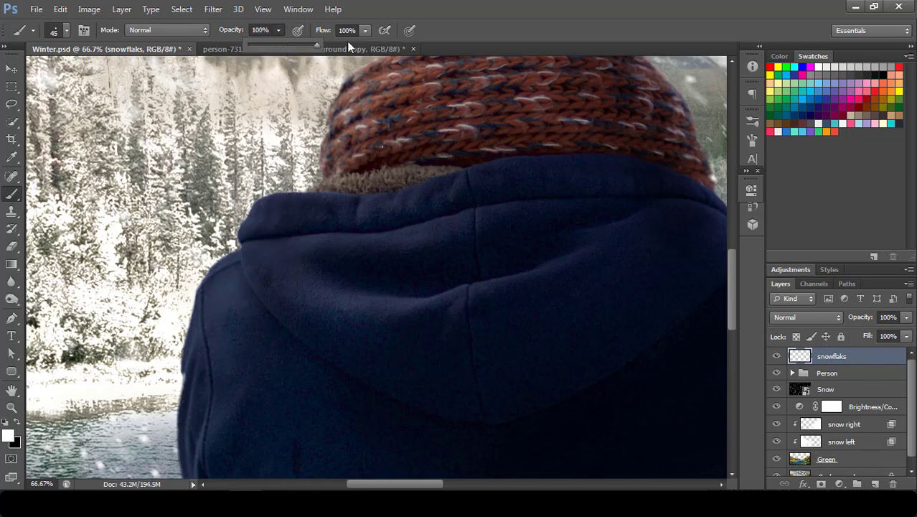
left_click(444, 28)
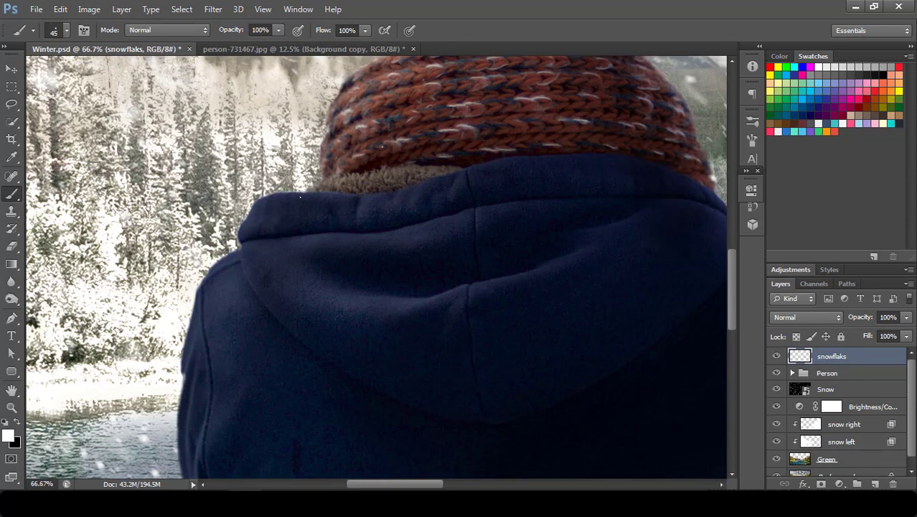
left_click(67, 32)
left_click(331, 39)
key("bracketright")
key("bracketleft")
Scatter snowflakes along the hood's left shoulder and beside its right side
left_click(271, 206)
mouse_move(270, 209)
left_mouse_down()
mouse_move(224, 276)
mouse_move(208, 283)
mouse_move(190, 373)
left_mouse_up()
left_click_drag(193, 337, 200, 300)
mouse_move(292, 190)
left_mouse_down()
mouse_move(272, 210)
mouse_move(287, 198)
mouse_move(262, 204)
mouse_move(292, 252)
left_mouse_up()
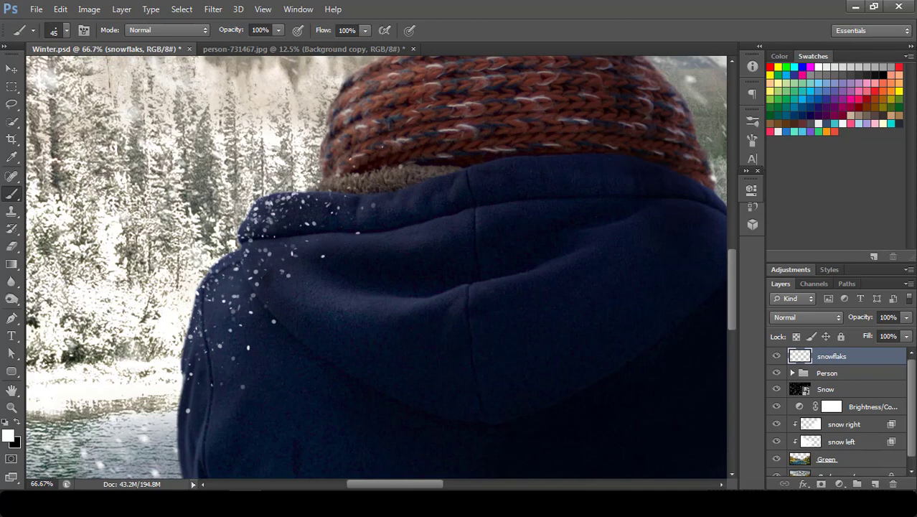
left_click_drag(287, 203, 310, 259)
key("ctrl+minus")
key("ctrl+minus")
key("ctrl+minus")
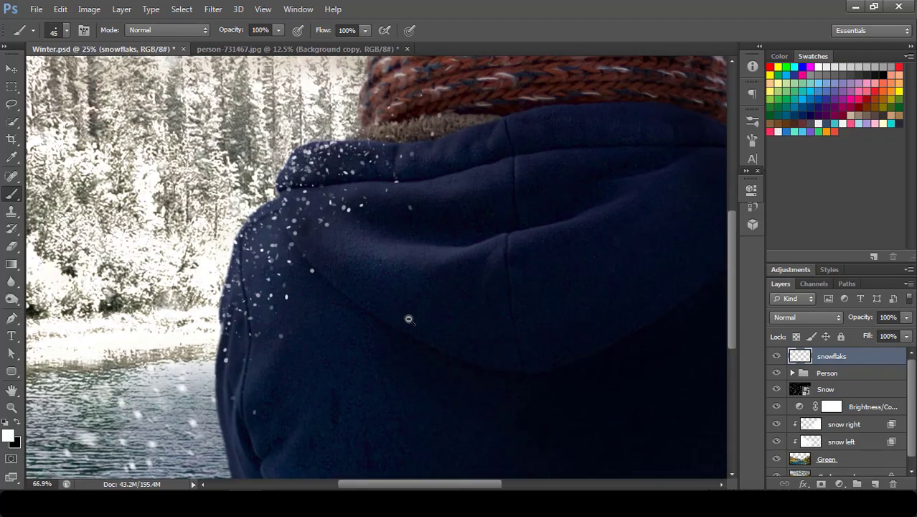
left_click_drag(409, 319, 348, 290)
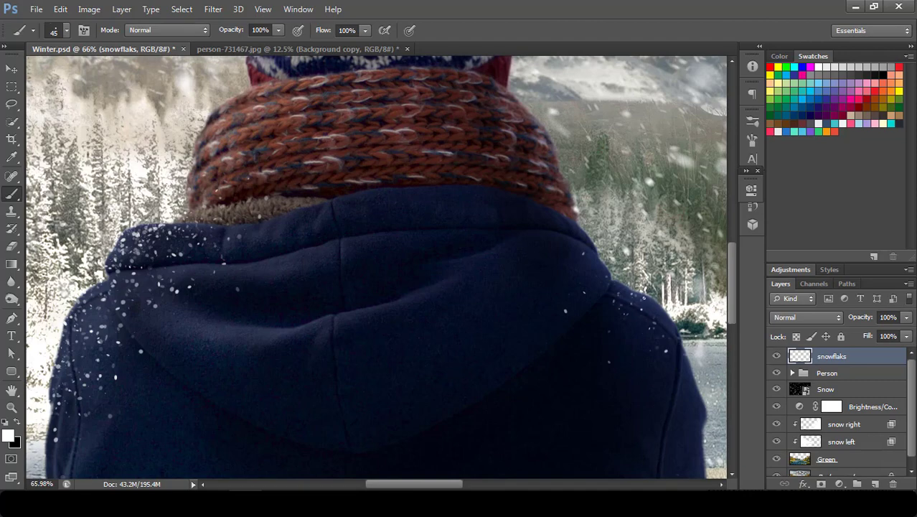
left_click(681, 263)
left_click(619, 285)
Sprinkle snowflakes over the red pompom, hat and scarf, shrinking the brush to 9
left_click_drag(367, 173, 486, 299)
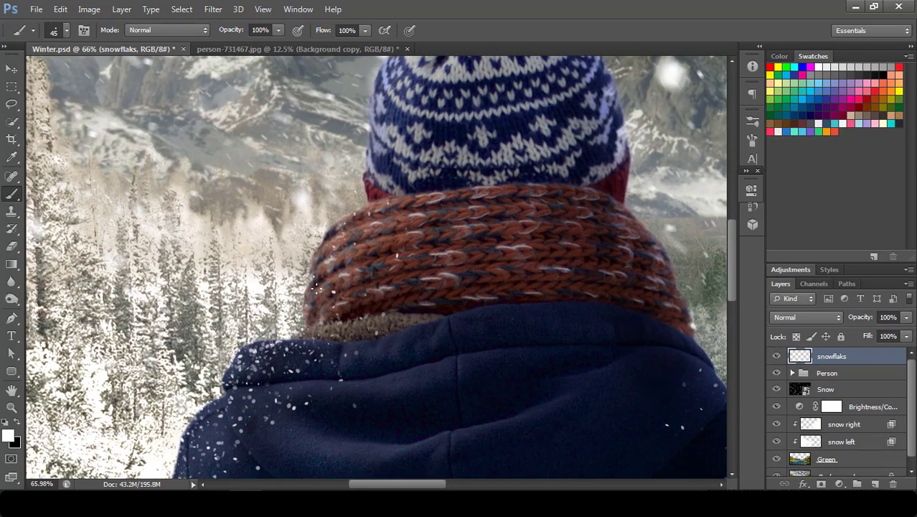
left_click_drag(406, 125, 366, 317)
mouse_move(412, 180)
left_mouse_down()
mouse_move(432, 133)
mouse_move(442, 131)
mouse_move(431, 139)
left_mouse_up()
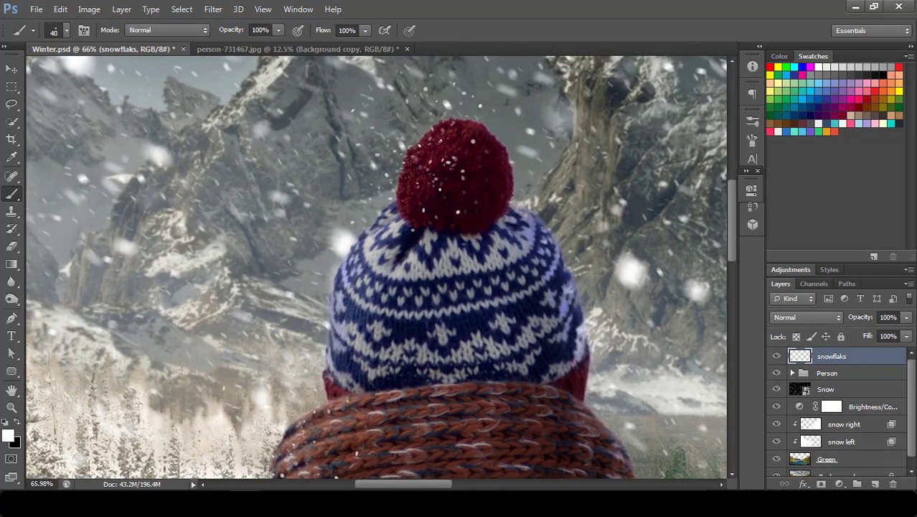
key("bracketleft")
key("bracketleft")
key("bracketleft")
key("bracketright")
key("bracketright")
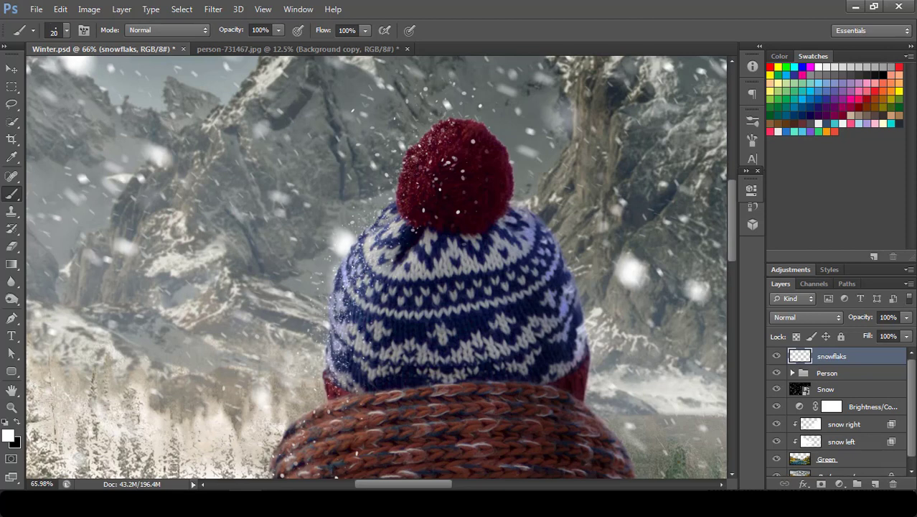
key("bracketleft")
left_click_drag(442, 250, 492, 96)
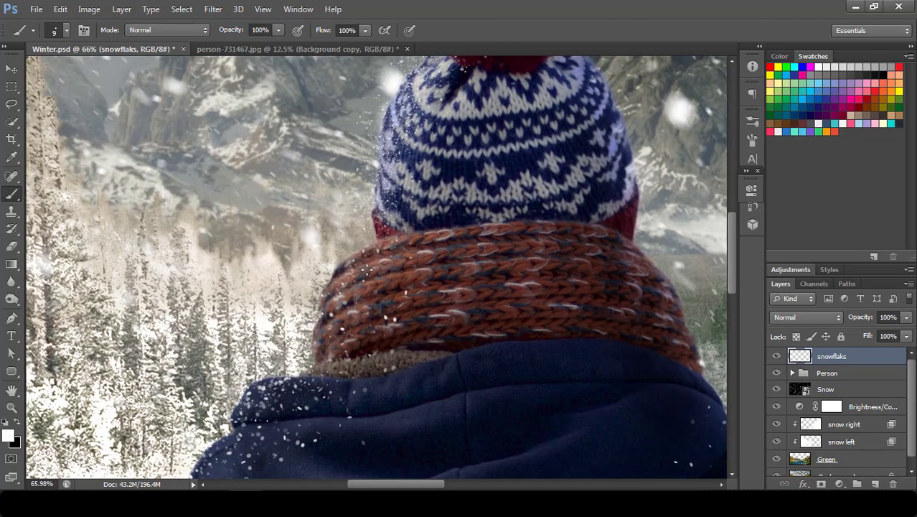
left_click_drag(328, 334, 418, 137)
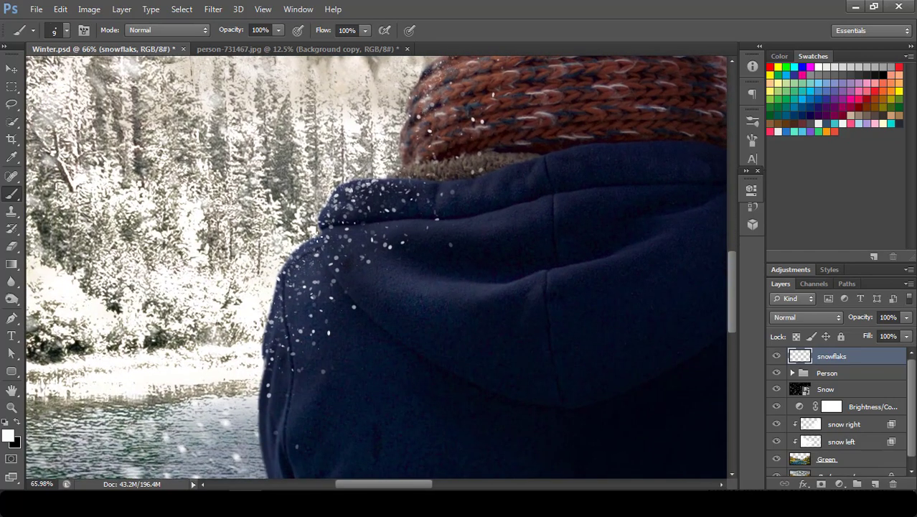
key("ctrl+minus")
key("ctrl+minus")
key("ctrl+minus")
key("ctrl+minus")
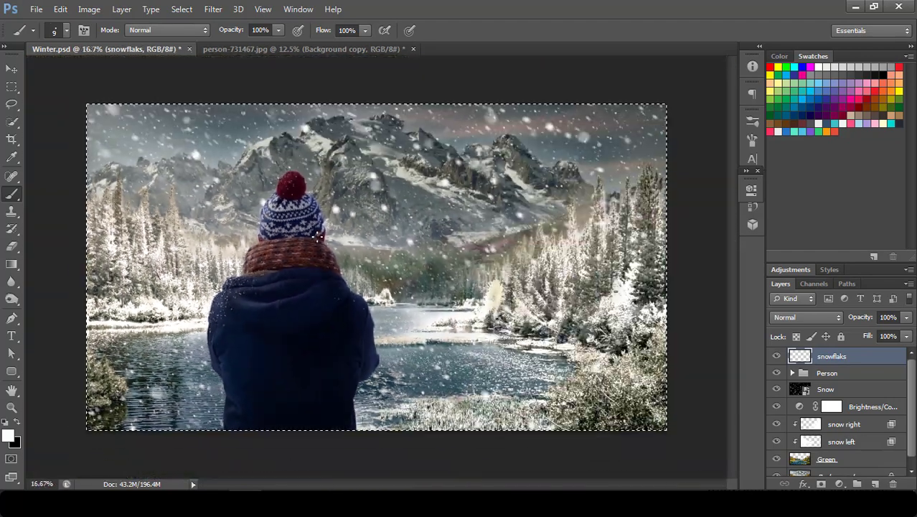
Dab large snowflakes across the hood, stepping the brush size down from 175 to 100 to 80
scroll(401, 316, "up", 3)
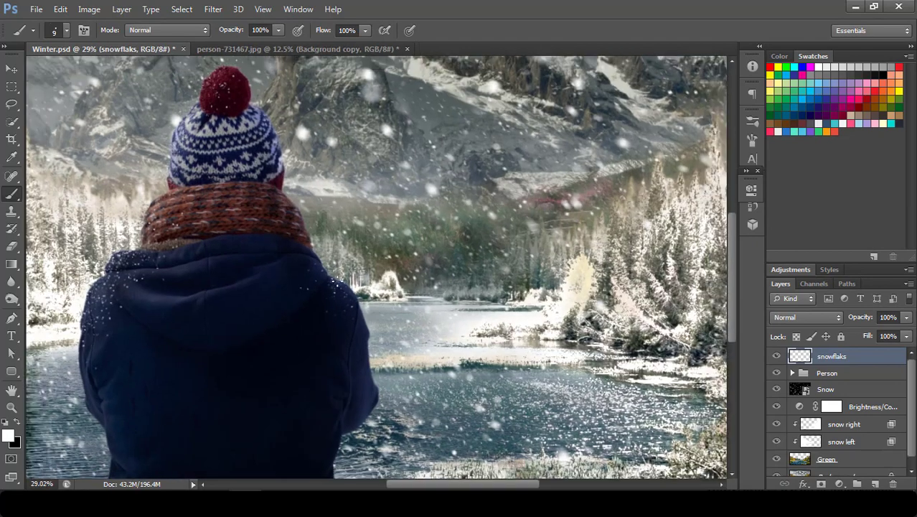
key("bracketright")
key("bracketright")
key("bracketright")
key("bracketright")
key("bracketright")
key("bracketright")
key("bracketright")
key("bracketright")
key("bracketright")
key("bracketright")
key("bracketright")
left_click(329, 241)
key("bracketright")
key("bracketleft")
key("bracketleft")
key("bracketleft")
left_click(342, 276)
key("bracketleft")
key("bracketleft")
key("bracketleft")
left_click(313, 256)
key("bracketleft")
key("bracketleft")
key("bracketleft")
Clip the snowflaks layer to the Person group, check the hat and scarf, then deselect
left_click_drag(826, 374, 834, 361)
left_click(830, 362, "alt")
scroll(341, 290, "up", 5)
left_click_drag(287, 295, 395, 299)
scroll(395, 300, "down", 6)
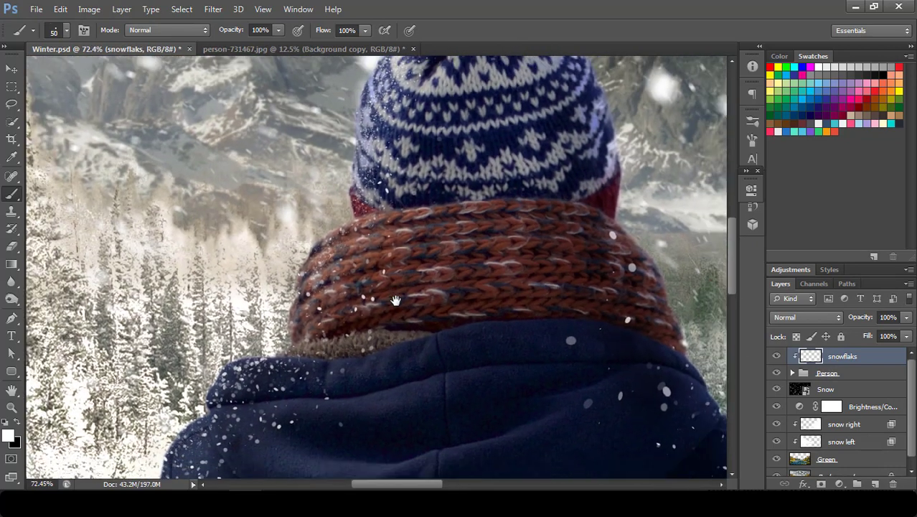
scroll(395, 300, "up", 1)
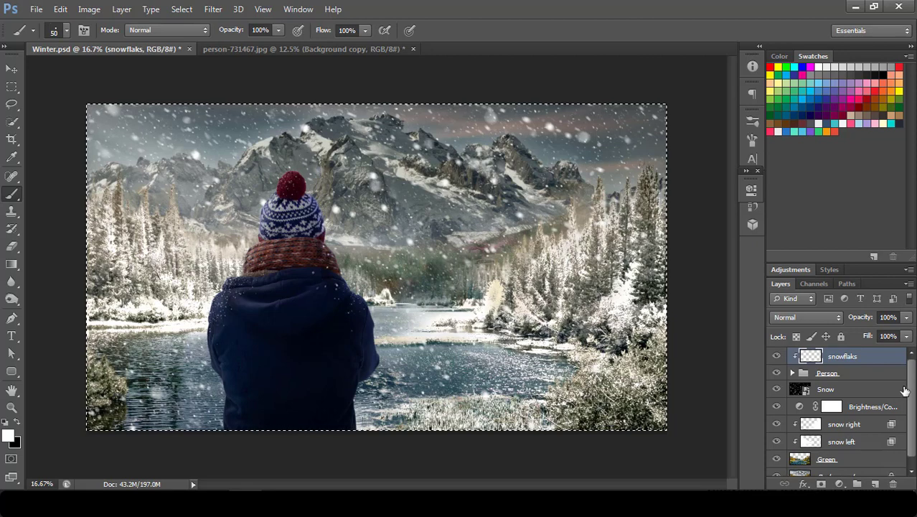
key("ctrl+d")
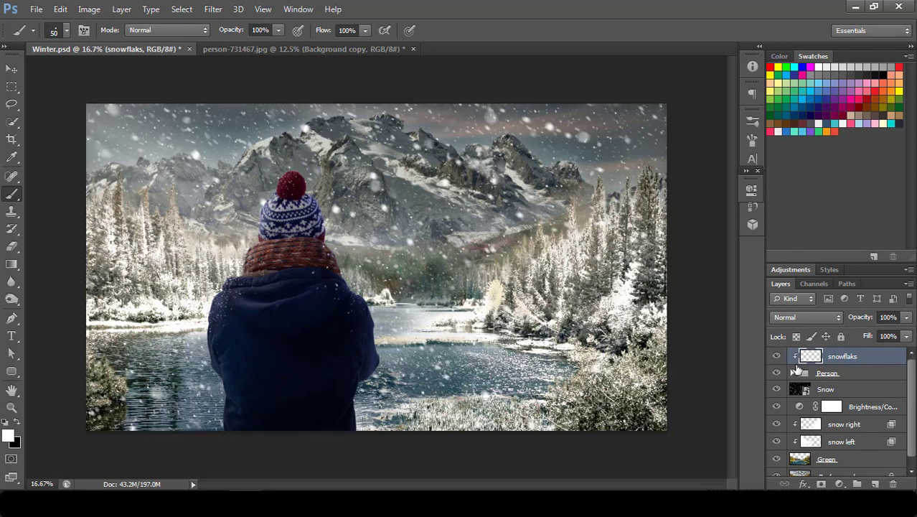
scroll(912, 388, "down", 2)
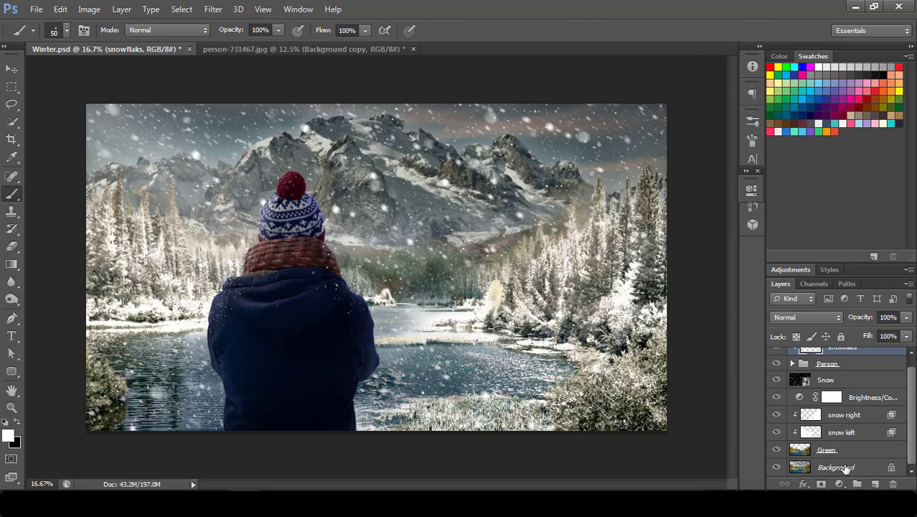
scroll(912, 395, "up", 1)
scroll(913, 390, "down", 1)
Group all layers as 'final', then duplicate the group and merge the copy into one layer
double_click(869, 465)
key("Return")
left_click(827, 357, "shift")
key("ctrl+g")
key("ctrl+j")
key("ctrl+e")
Run Color Efex Pro 4 on the merged layer and choose a Cross Processing method preset
left_click(212, 8)
mouse_move(307, 293)
left_click(80, 360)
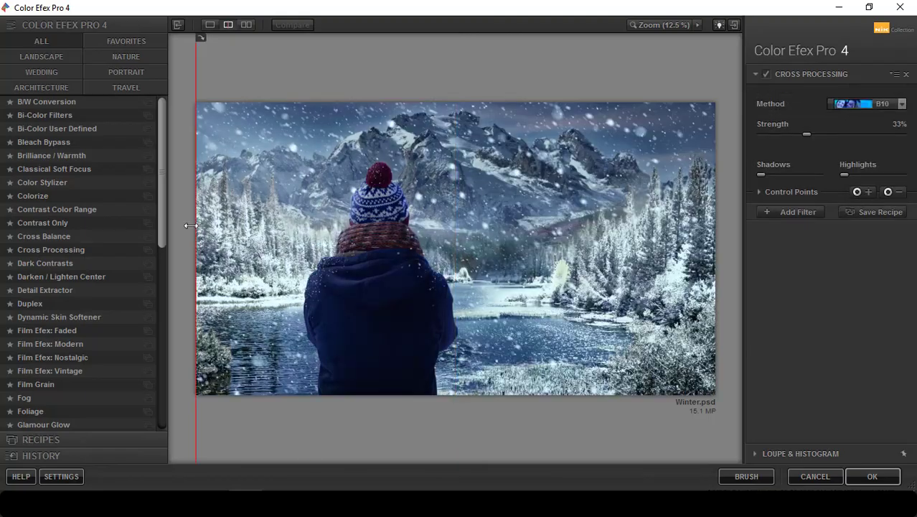
left_click(867, 104)
left_click(851, 164)
Stack a Graduated Neutral Density filter with Upper Tonality 22%, then add a Vignette Lens
left_click(793, 212)
scroll(147, 410, "down", 10)
scroll(79, 215, "up", 3)
left_click(66, 194)
left_click_drag(813, 128, 846, 128)
left_click_drag(831, 152, 812, 152)
left_click_drag(830, 199, 776, 188)
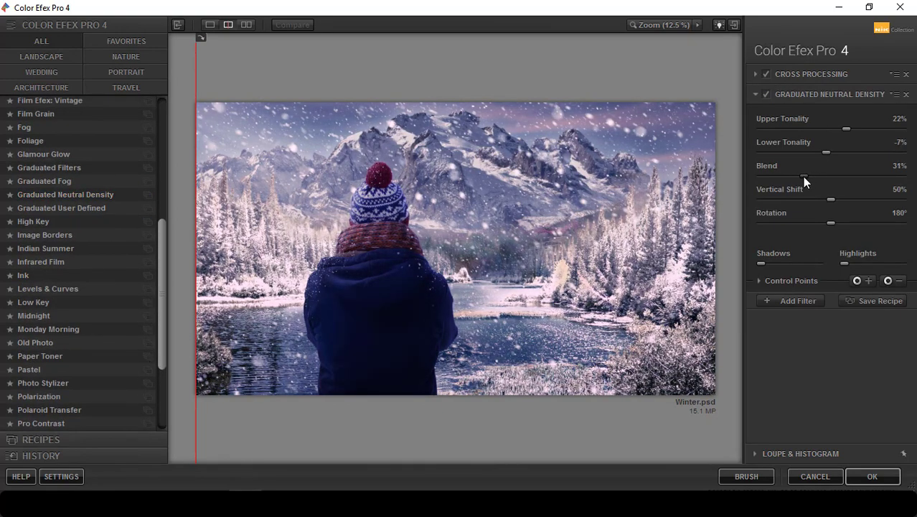
scroll(87, 323, "down", 3)
left_click(76, 408)
left_click_drag(832, 177, 760, 173)
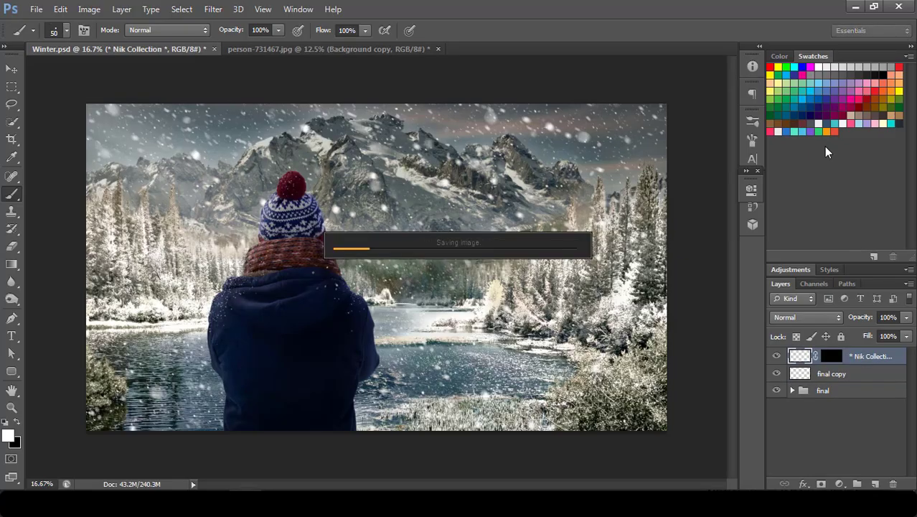